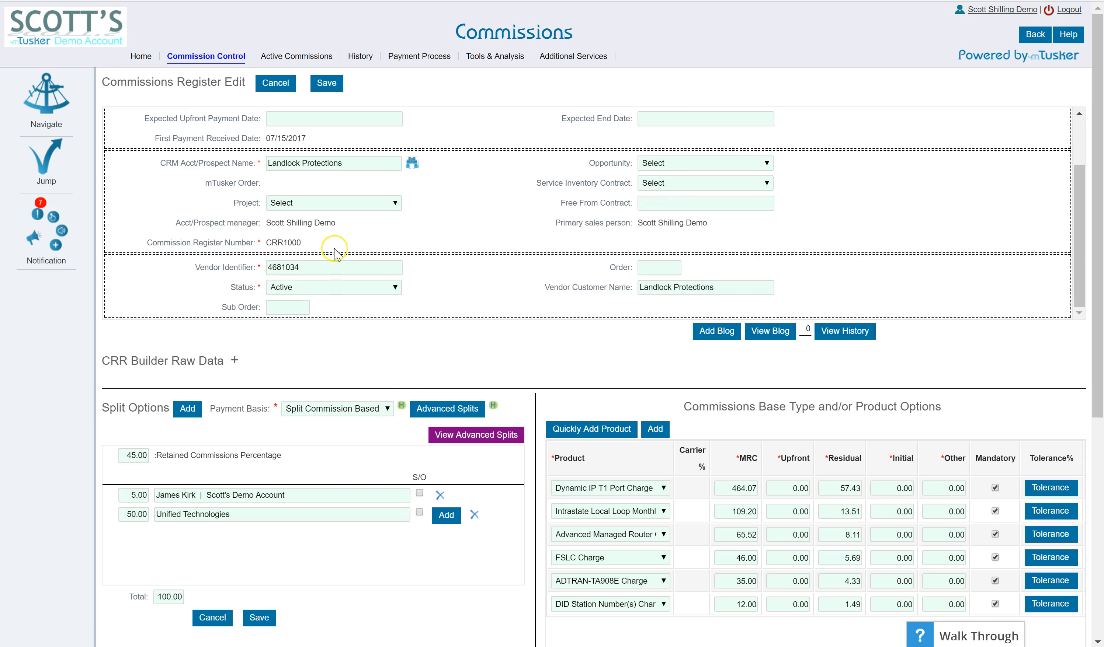
# Step: Examine the Landlock Protections commission register entry's vendor identifier, vendor customer name and CRM account name, and its product options
pyautogui.doubleClick(318, 267)
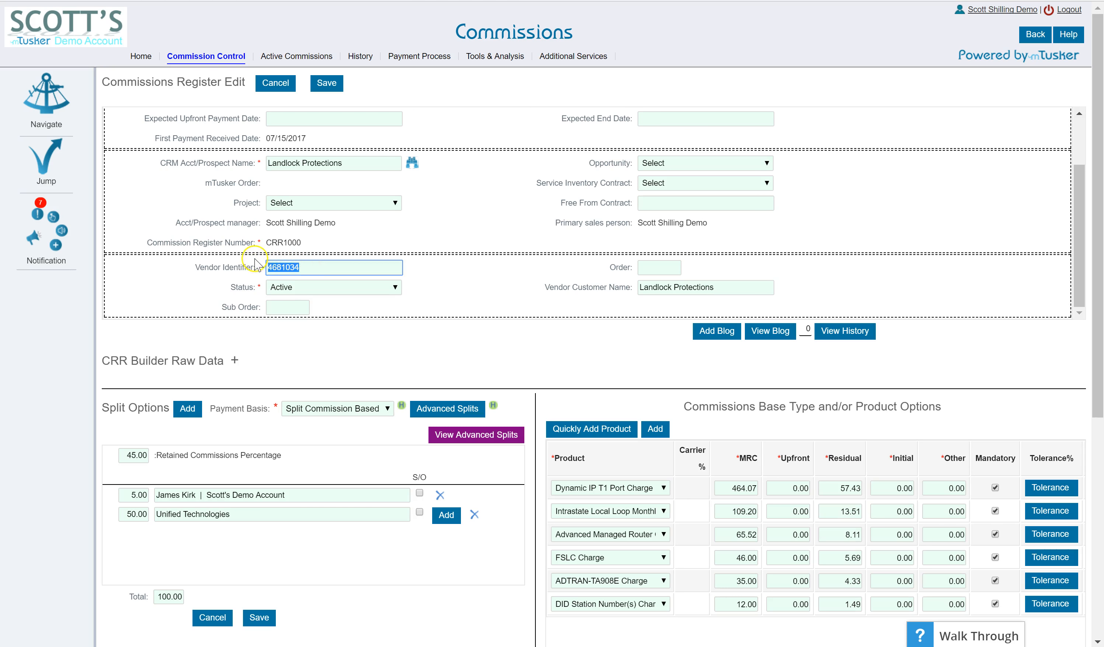
pyautogui.click(300, 268)
pyautogui.tripleClick(721, 289)
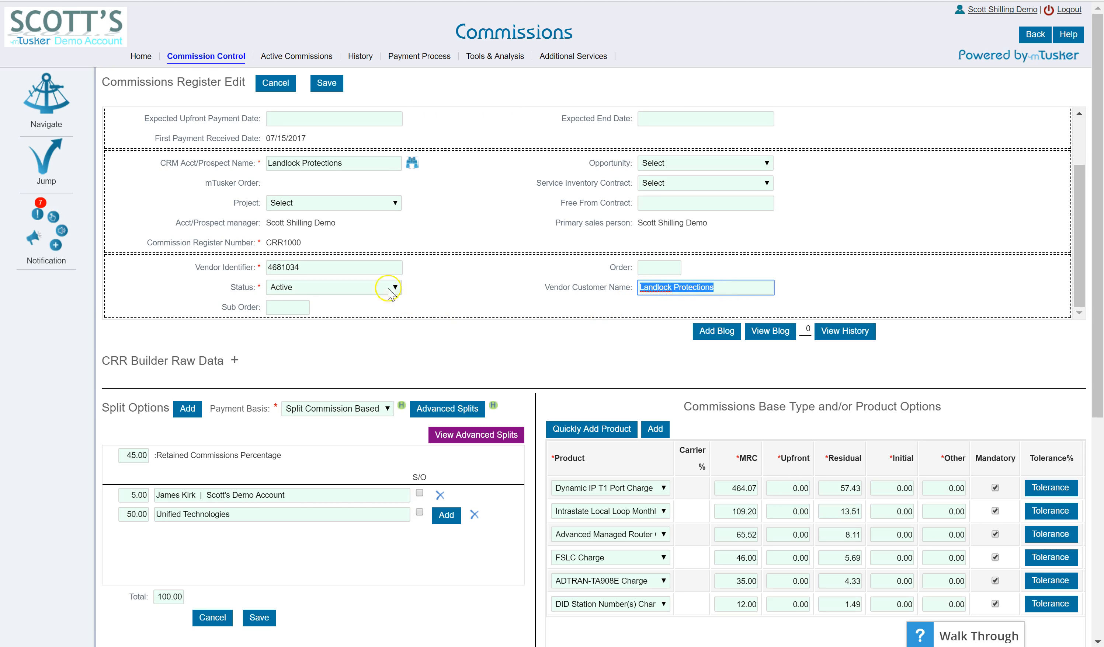
pyautogui.moveTo(353, 164); pyautogui.dragTo(268, 160)
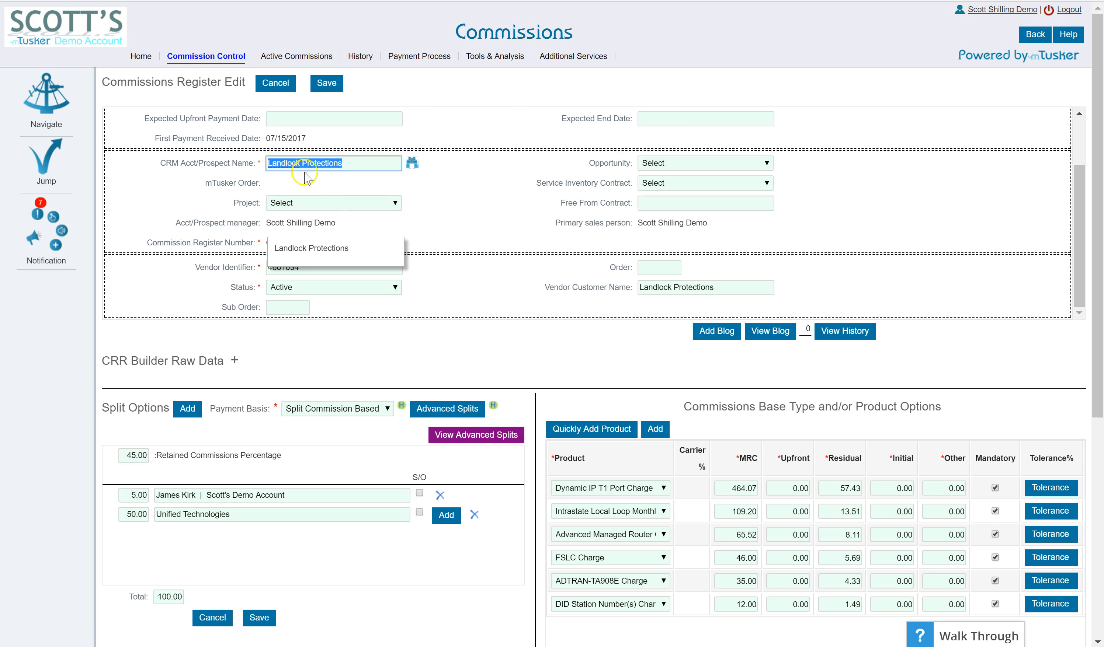
pyautogui.click(629, 314)
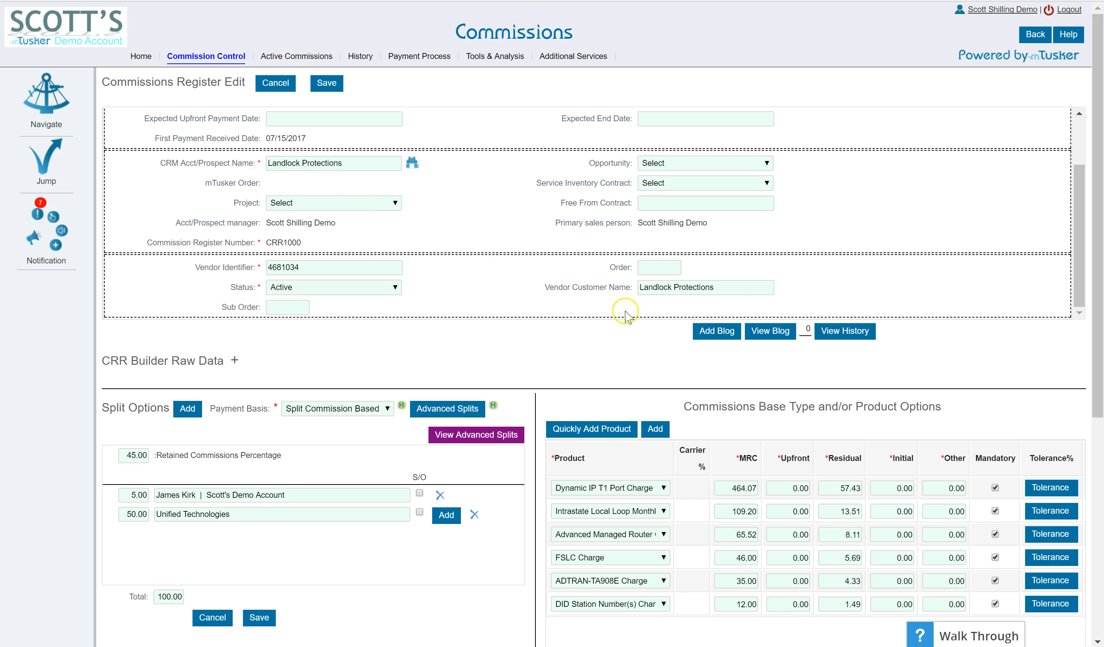
pyautogui.scroll(-3, 713, 464)
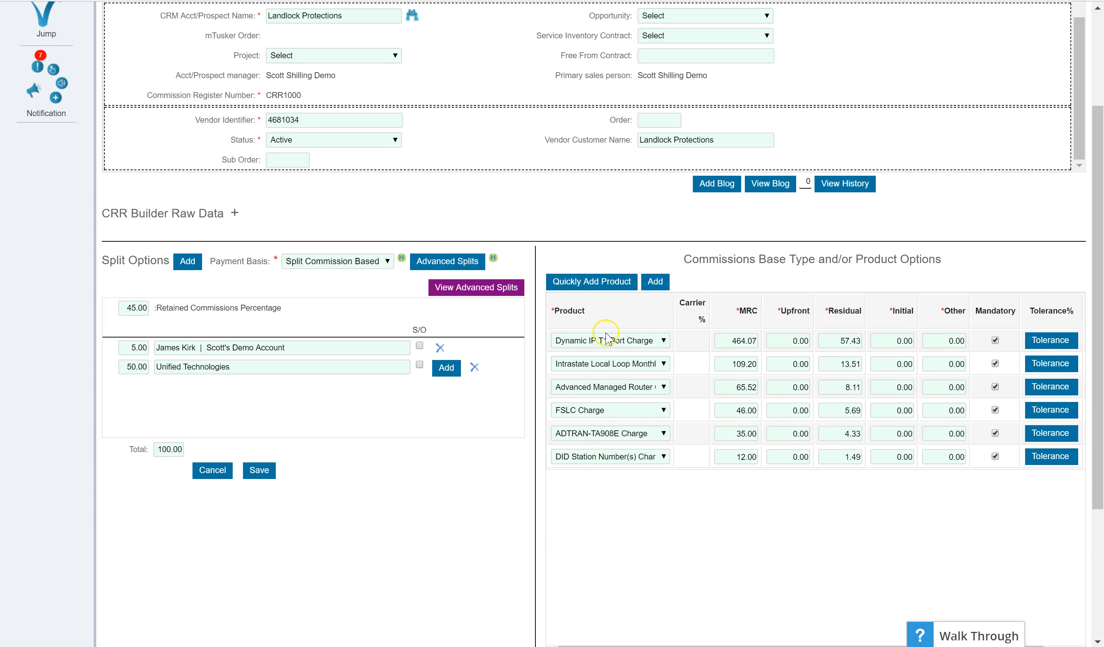
pyautogui.scroll(3, 597, 447)
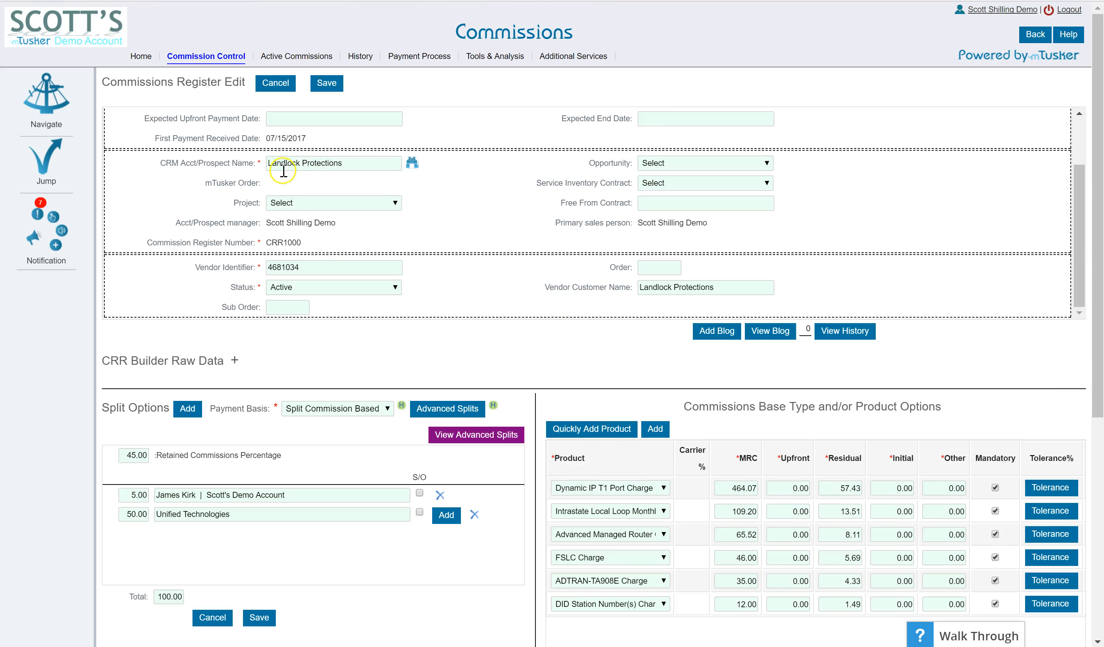
pyautogui.moveTo(310, 266); pyautogui.dragTo(268, 265)
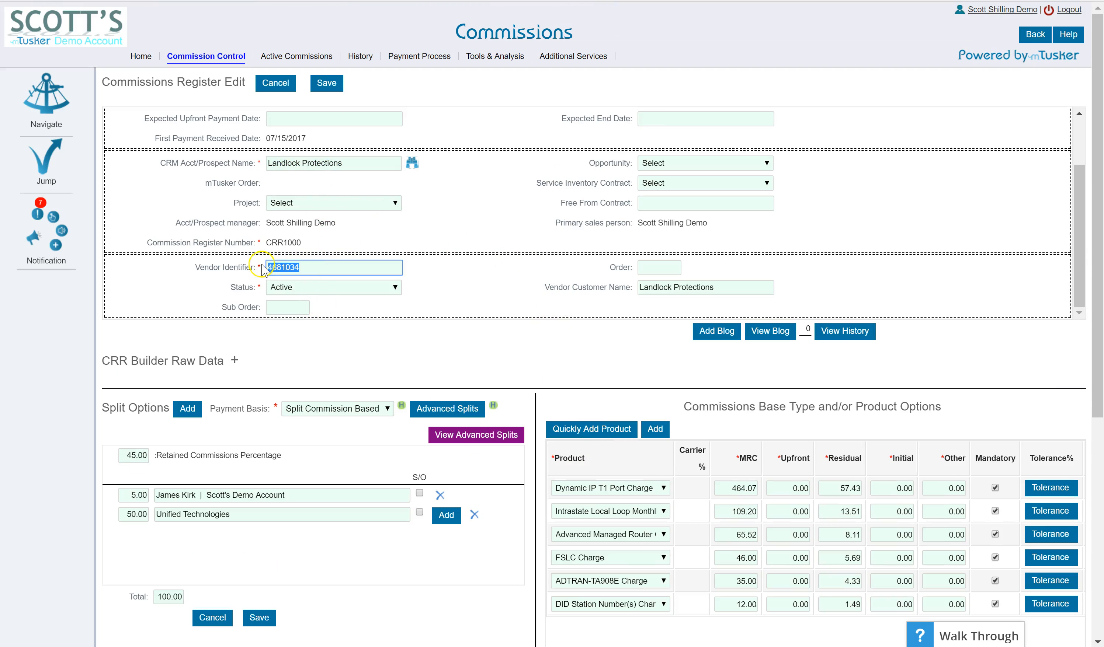
pyautogui.scroll(-3, 617, 531)
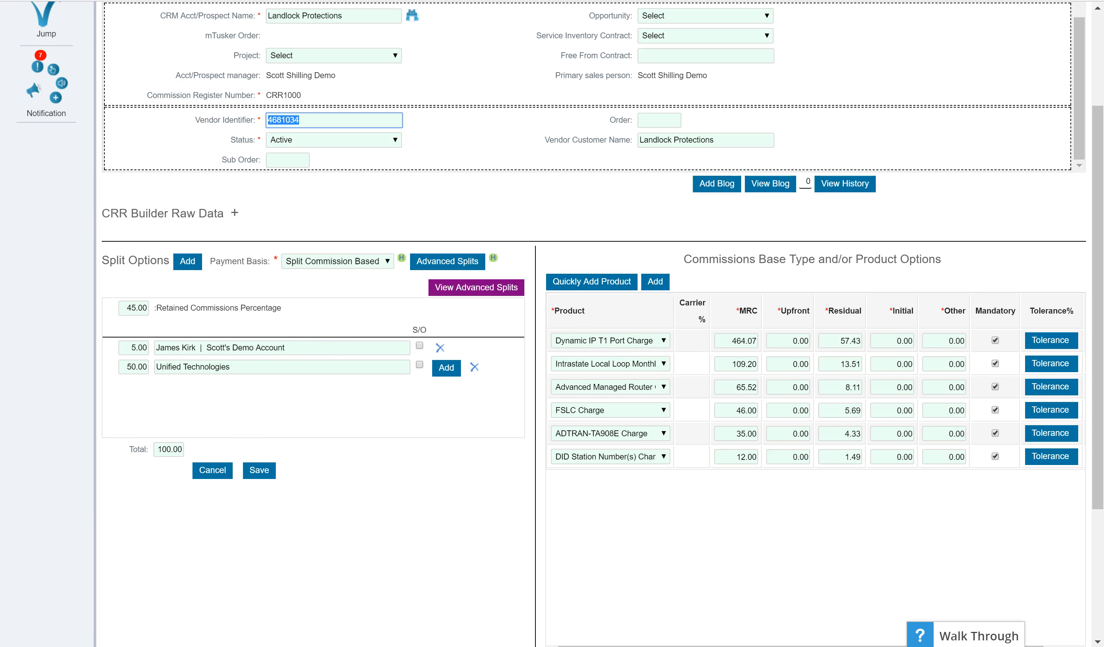
# Step: View the tolerance settings of the Dynamic IP T1 Port Charge product and close them without saving
pyautogui.click(524, 640)
pyautogui.click(1047, 341)
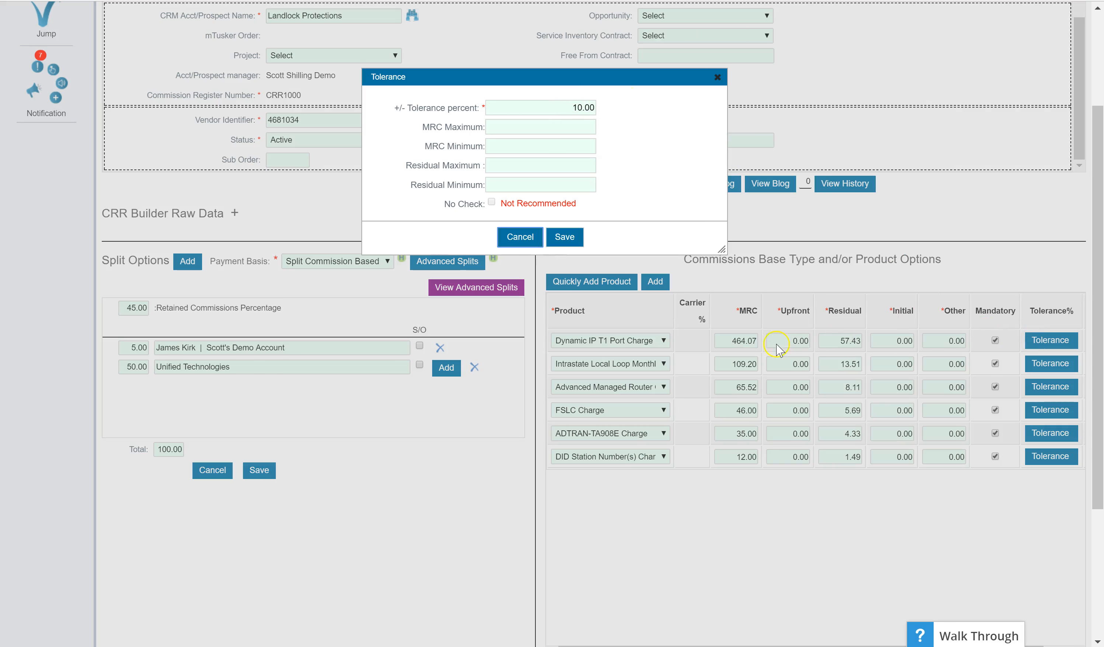
pyautogui.click(533, 240)
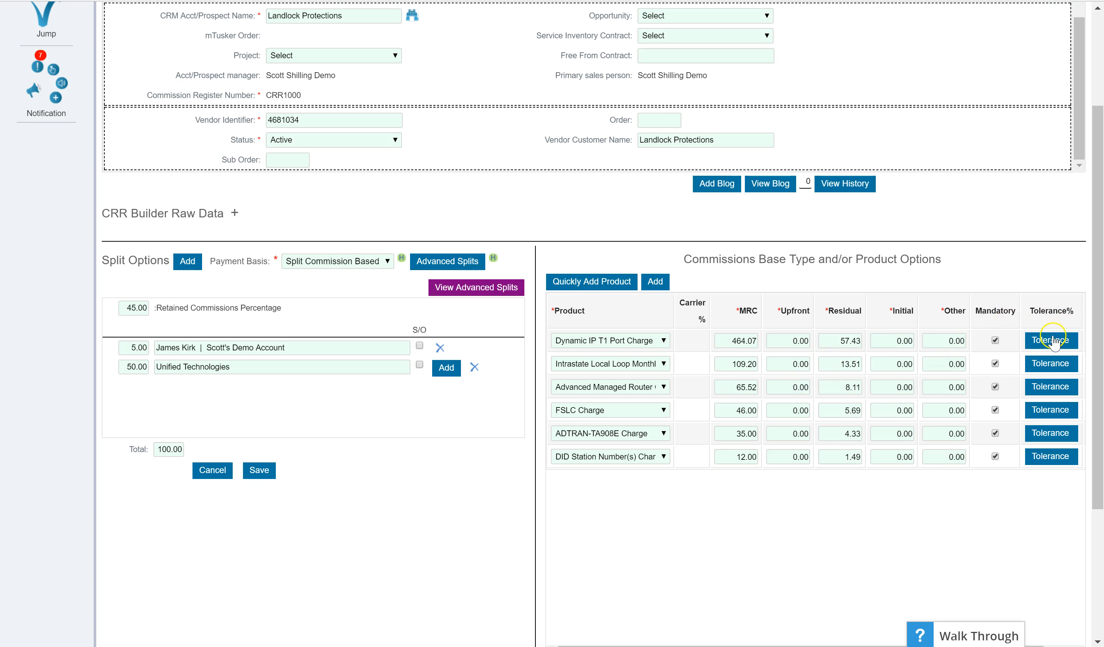
# Step: Go to the Providers List and open the Windstream provider record
pyautogui.scroll(4, 505, 217)
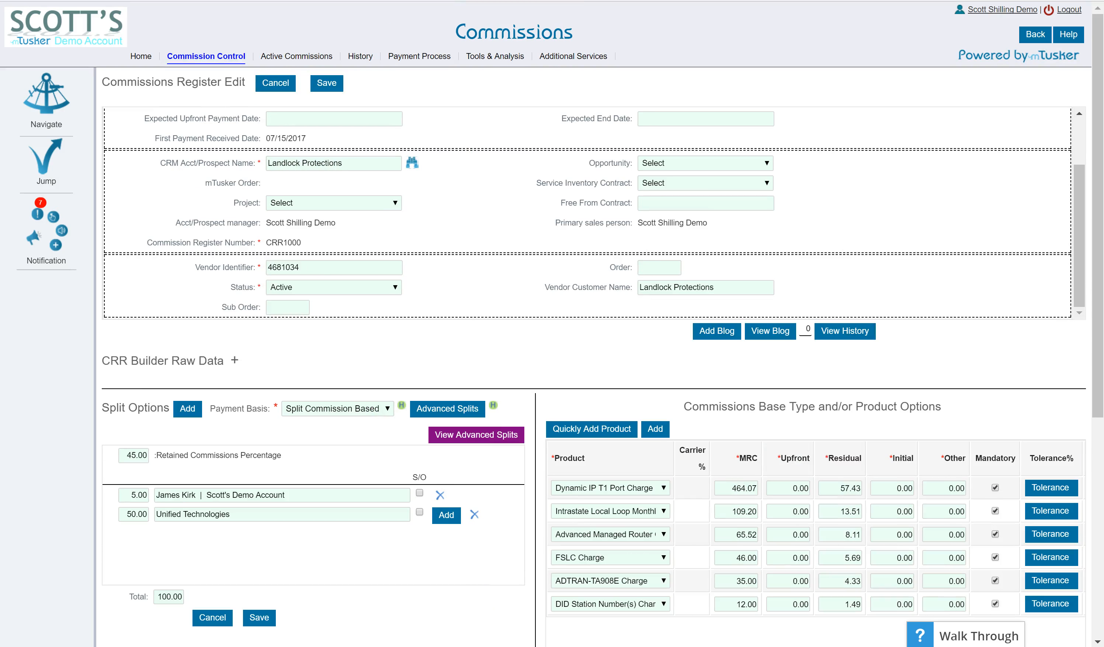
pyautogui.click(560, 641)
pyautogui.scroll(-1, 738, 417)
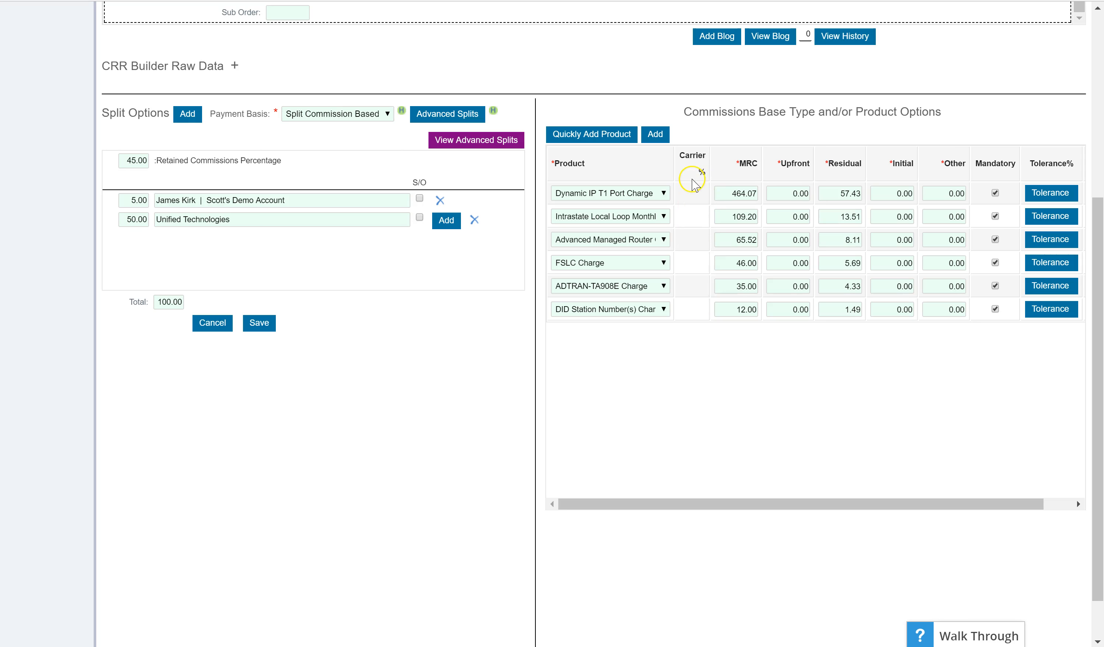
pyautogui.scroll(5, 683, 221)
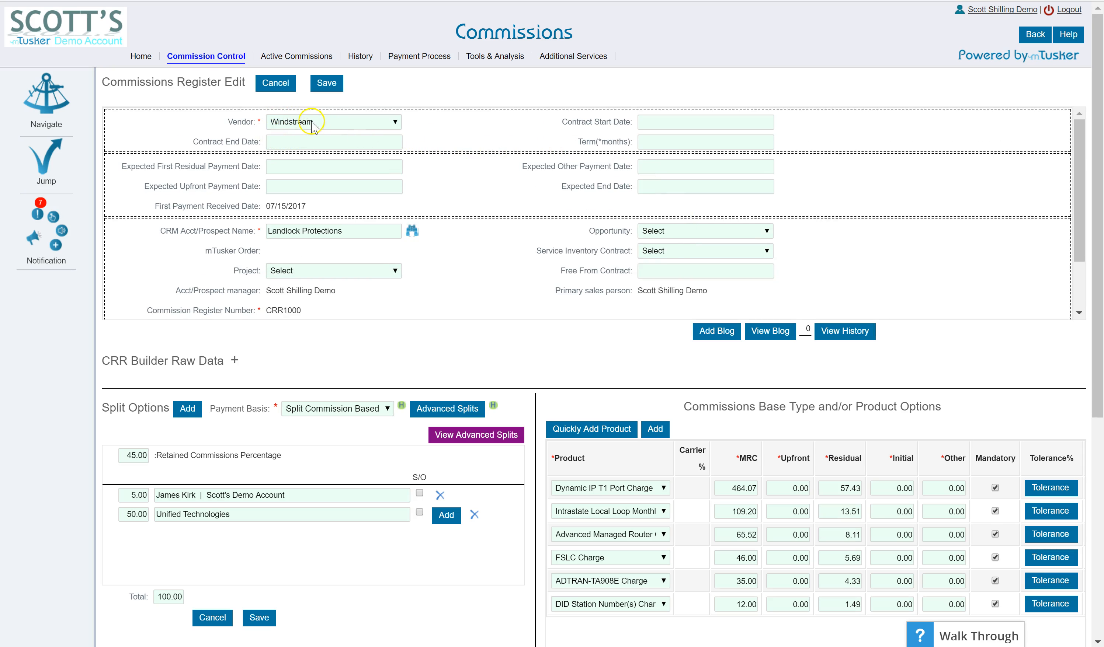
pyautogui.click(46, 106)
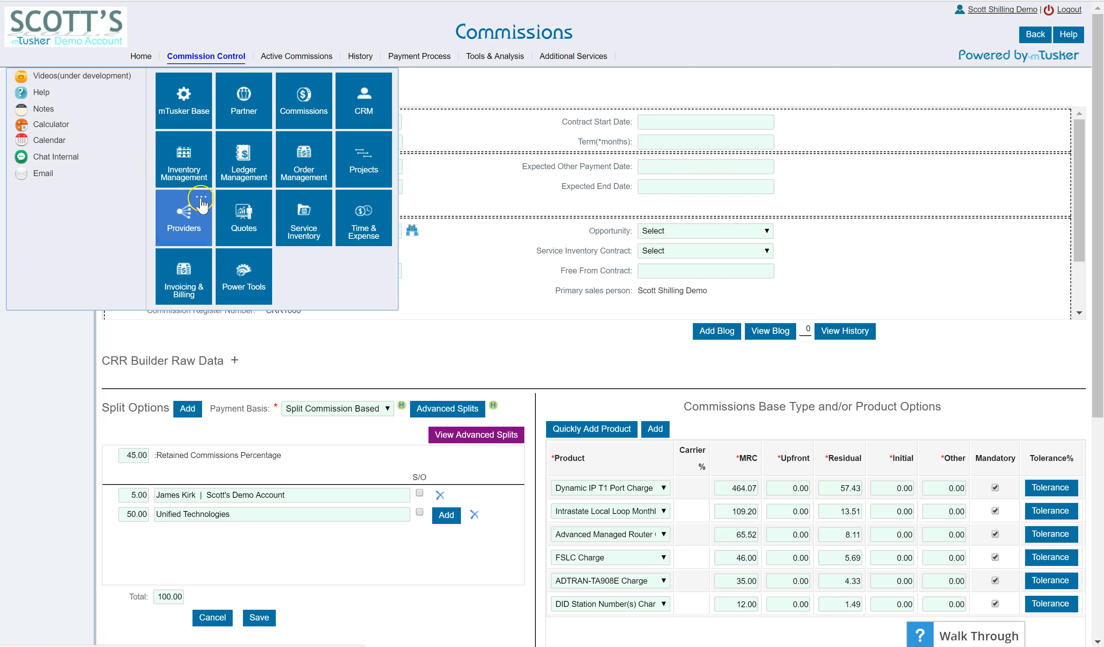
pyautogui.click(195, 212)
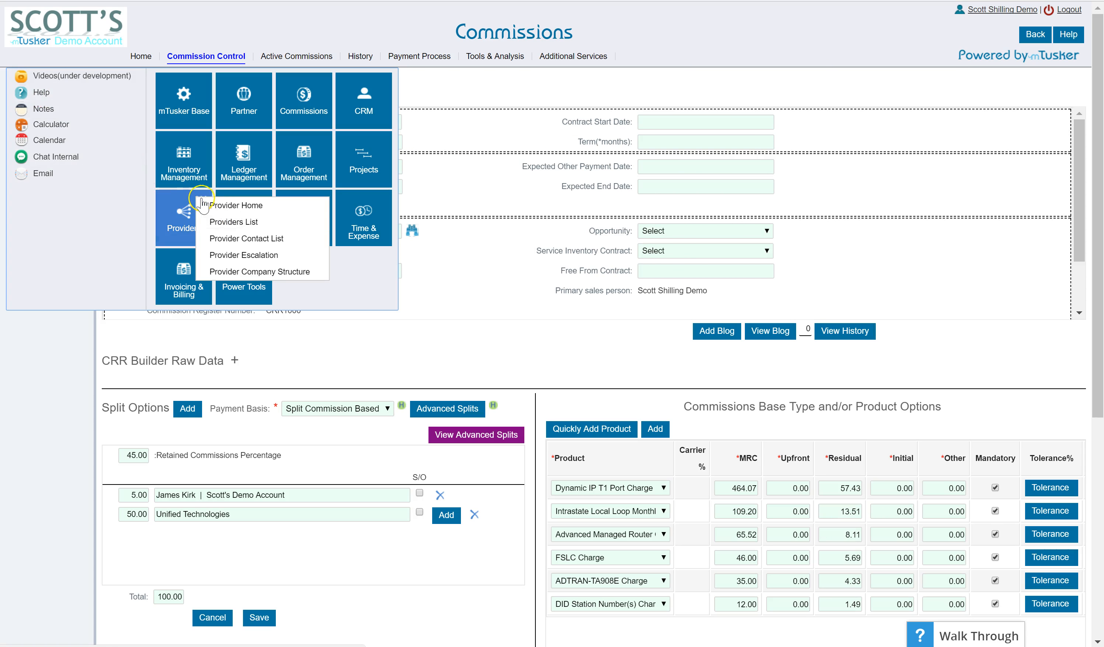
pyautogui.click(251, 222)
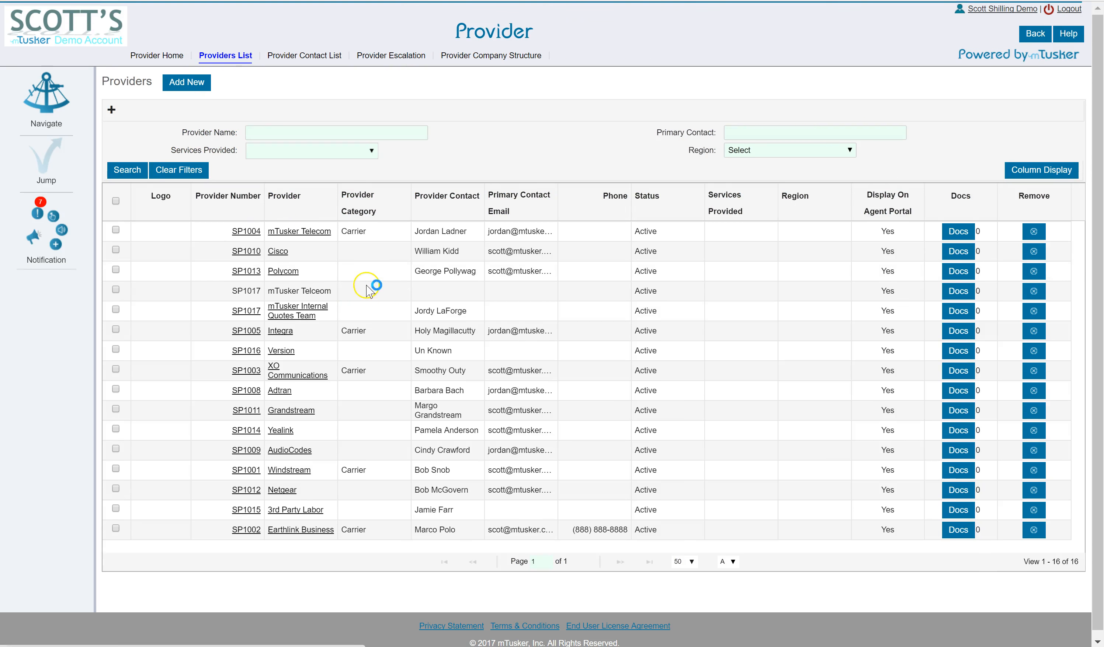
pyautogui.click(283, 464)
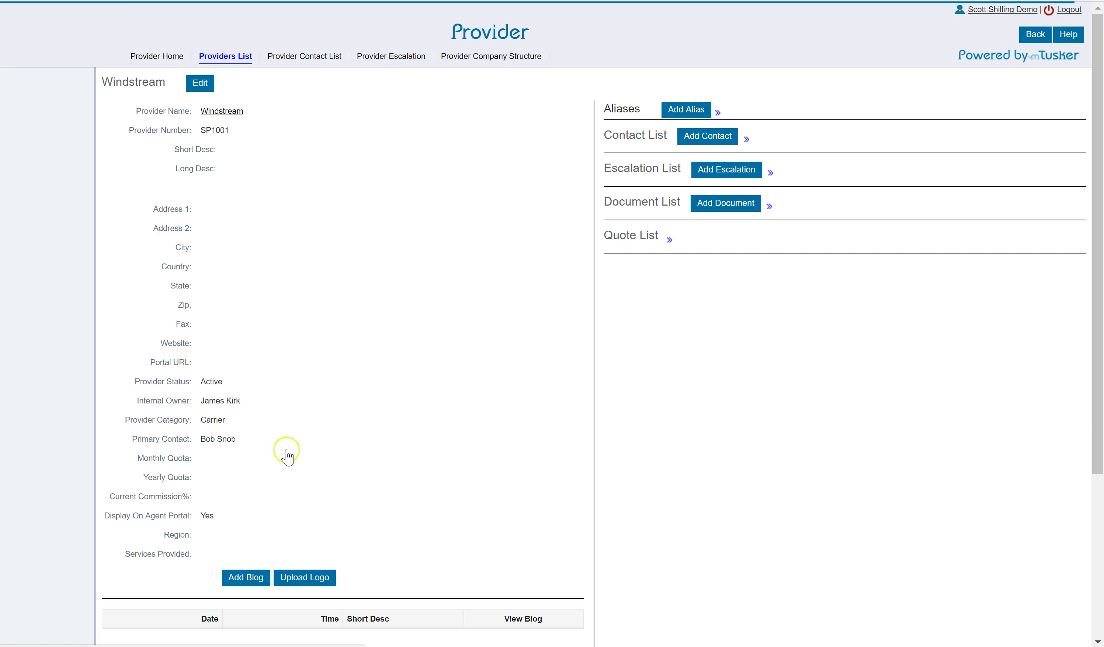
# Step: Edit the Windstream provider, set its current commission percentage to 20 and save the record
pyautogui.click(200, 83)
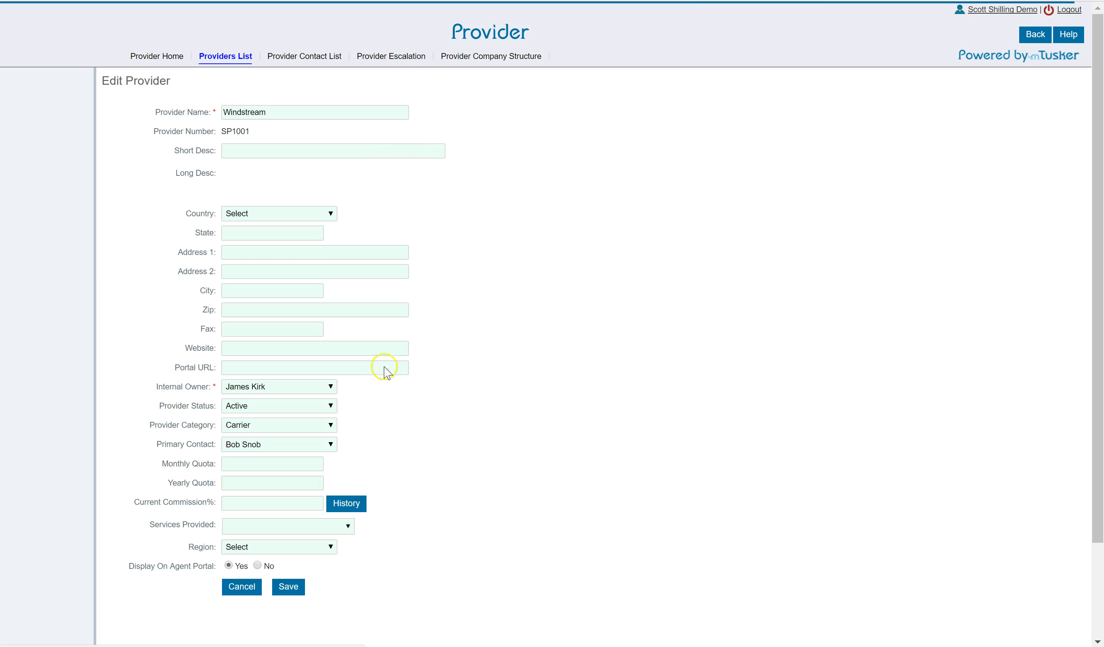
pyautogui.click(269, 503)
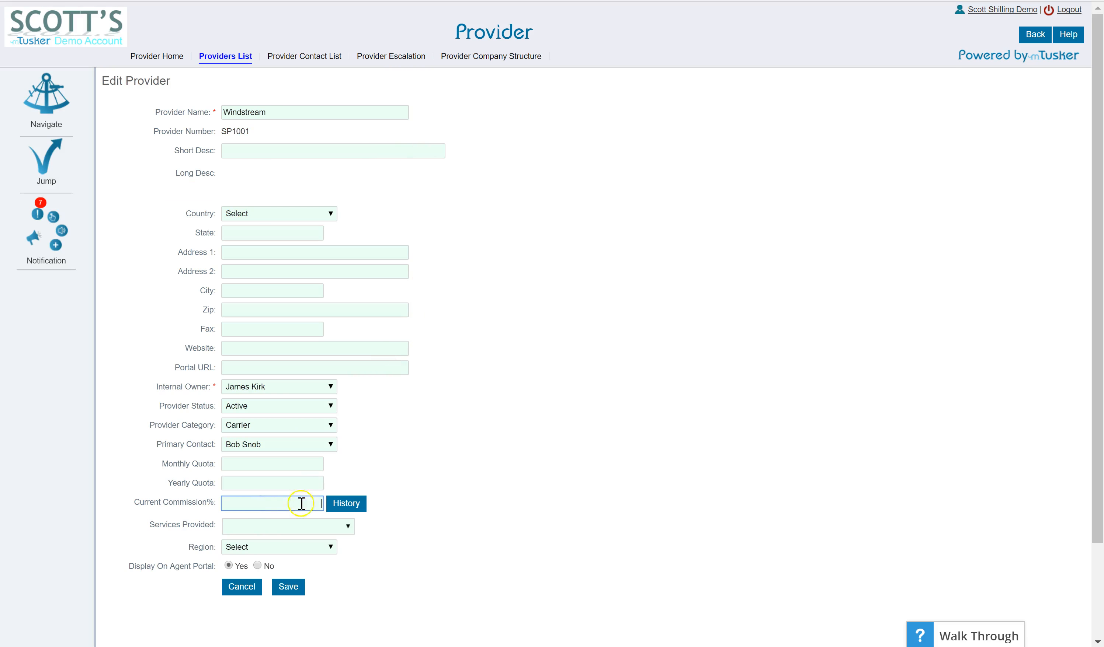
pyautogui.write('20')
pyautogui.scroll(-1, 391, 464)
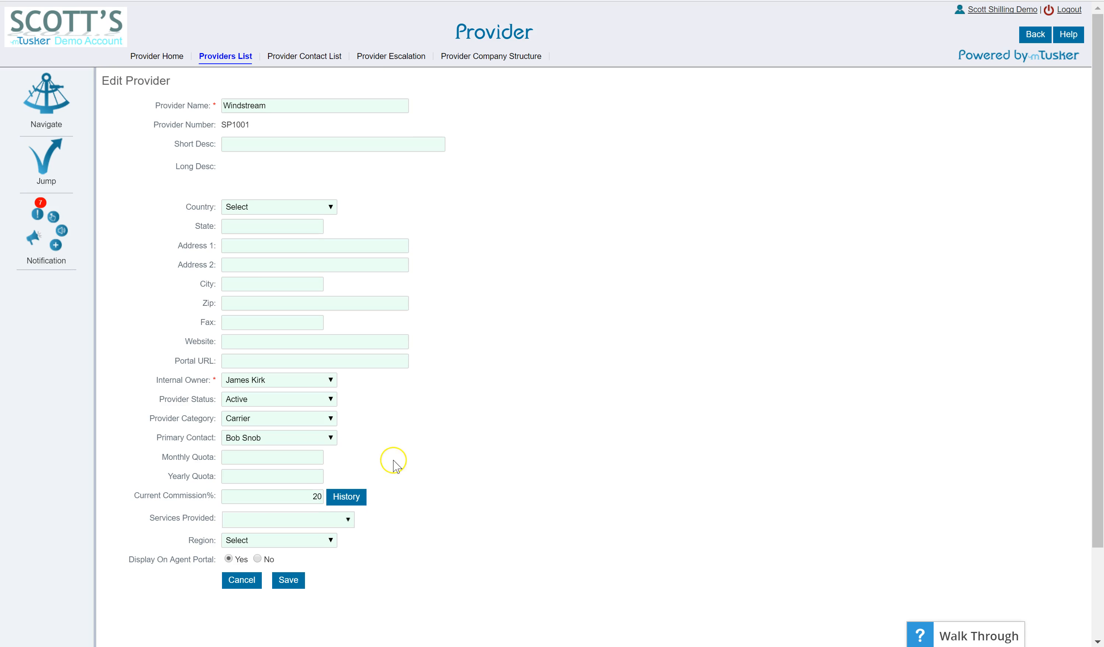
pyautogui.click(284, 582)
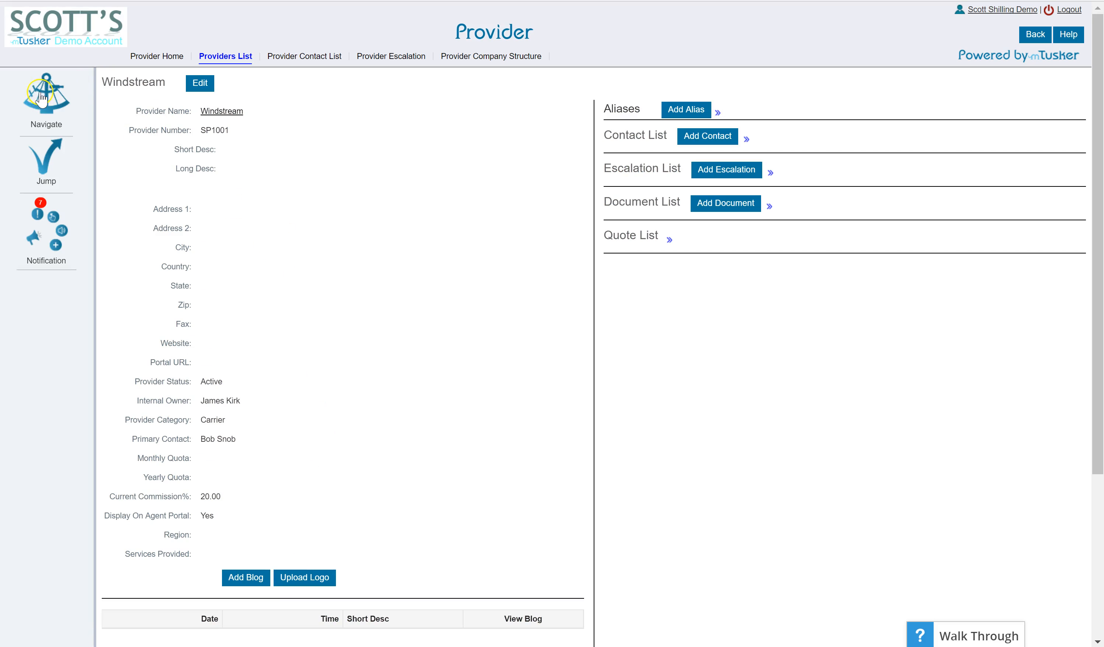
# Step: Open the Landlock Protections entry from the Commissions Register for editing and check the Carrier % of its products
pyautogui.click(46, 94)
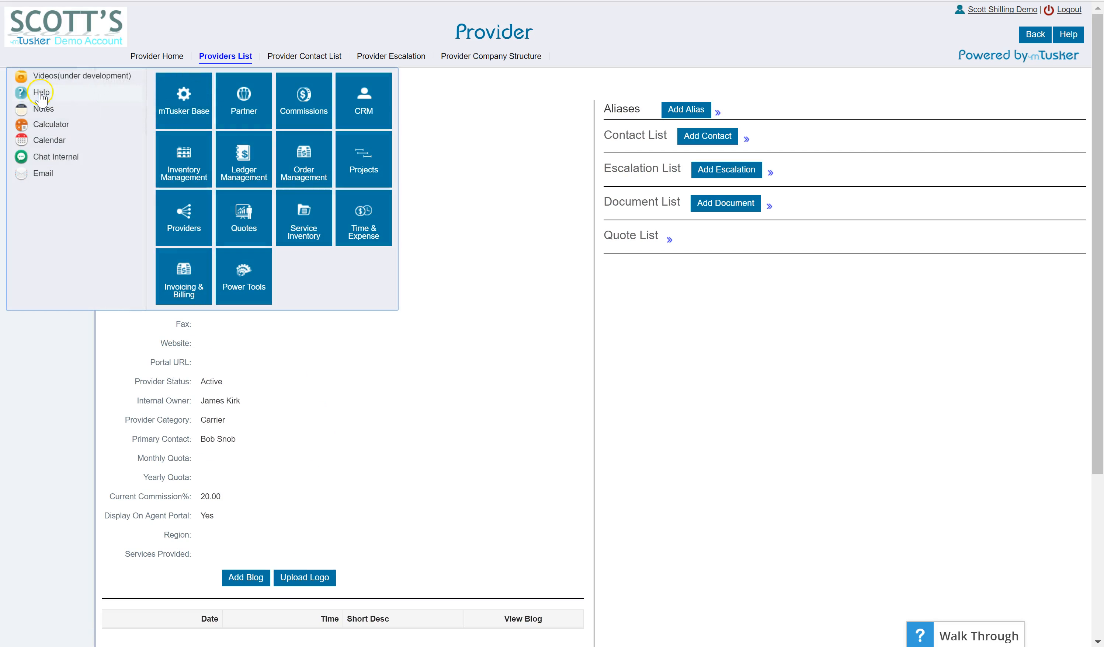
pyautogui.click(321, 80)
pyautogui.moveTo(358, 108)
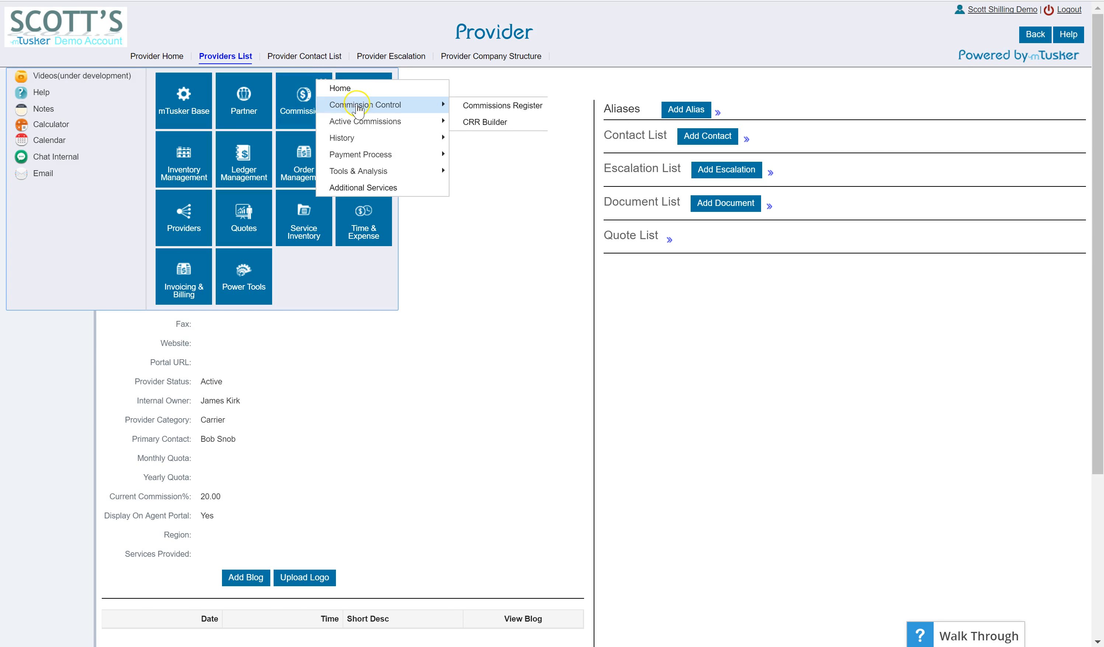
pyautogui.click(489, 113)
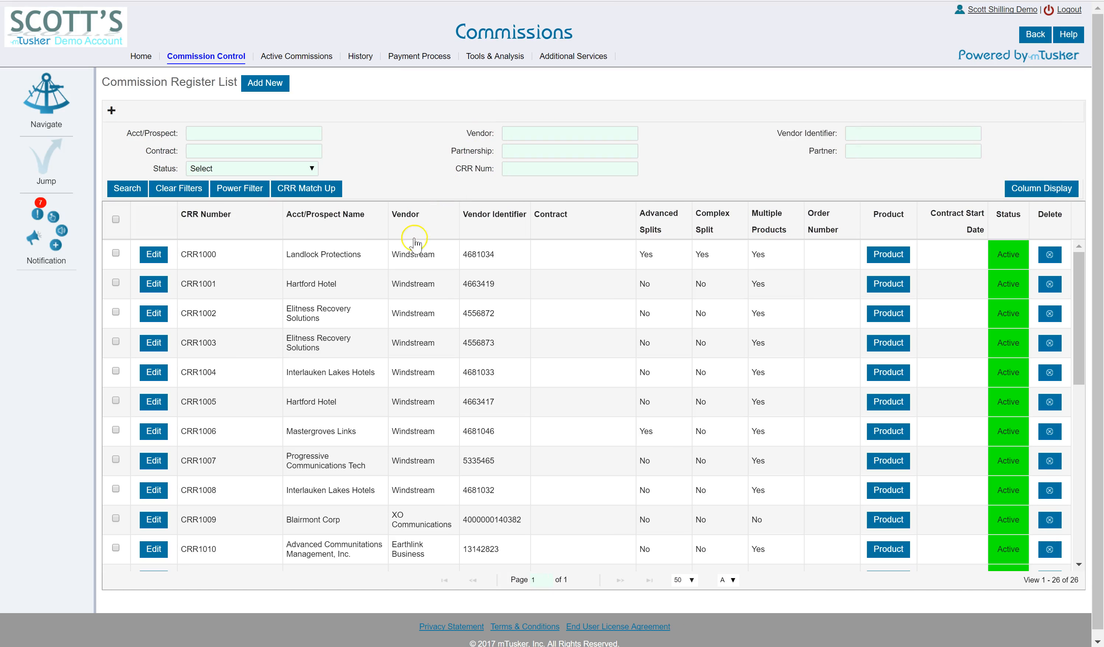
pyautogui.click(170, 266)
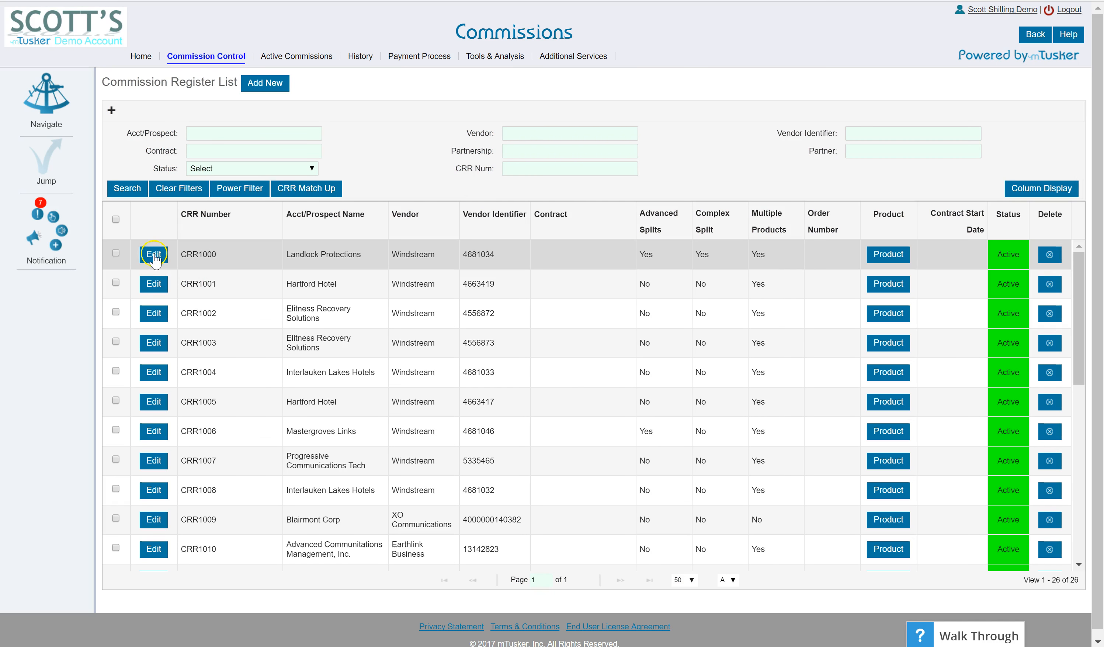
pyautogui.click(154, 257)
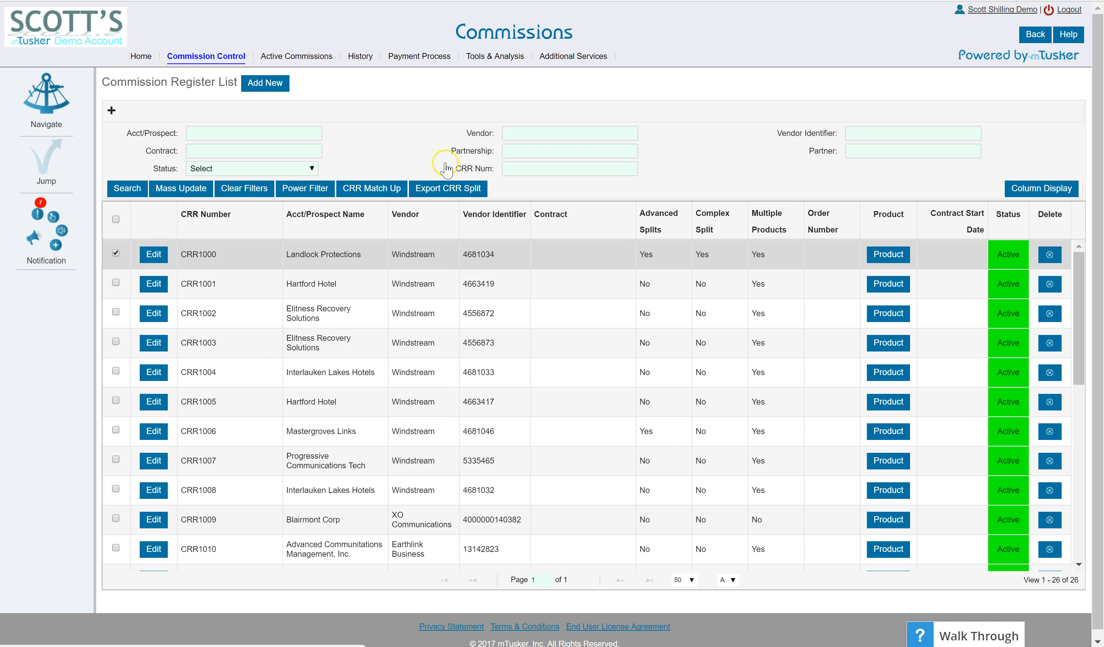
pyautogui.scroll(-10, 599, 220)
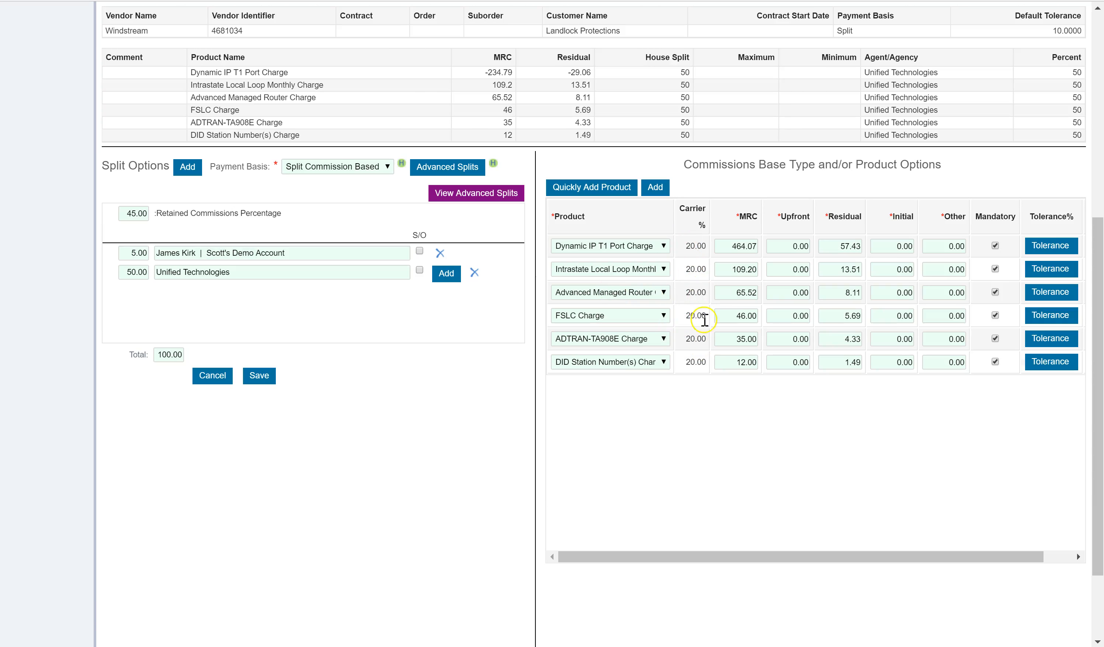
pyautogui.scroll(-3, 695, 355)
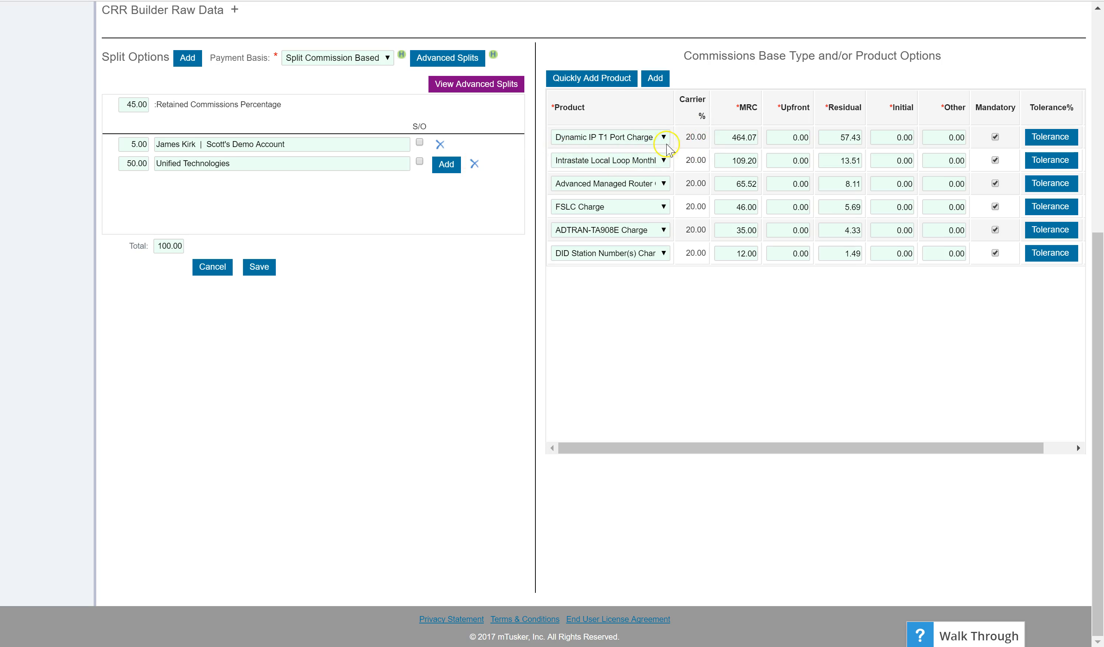
pyautogui.scroll(8, 185, 267)
pyautogui.scroll(2, 184, 267)
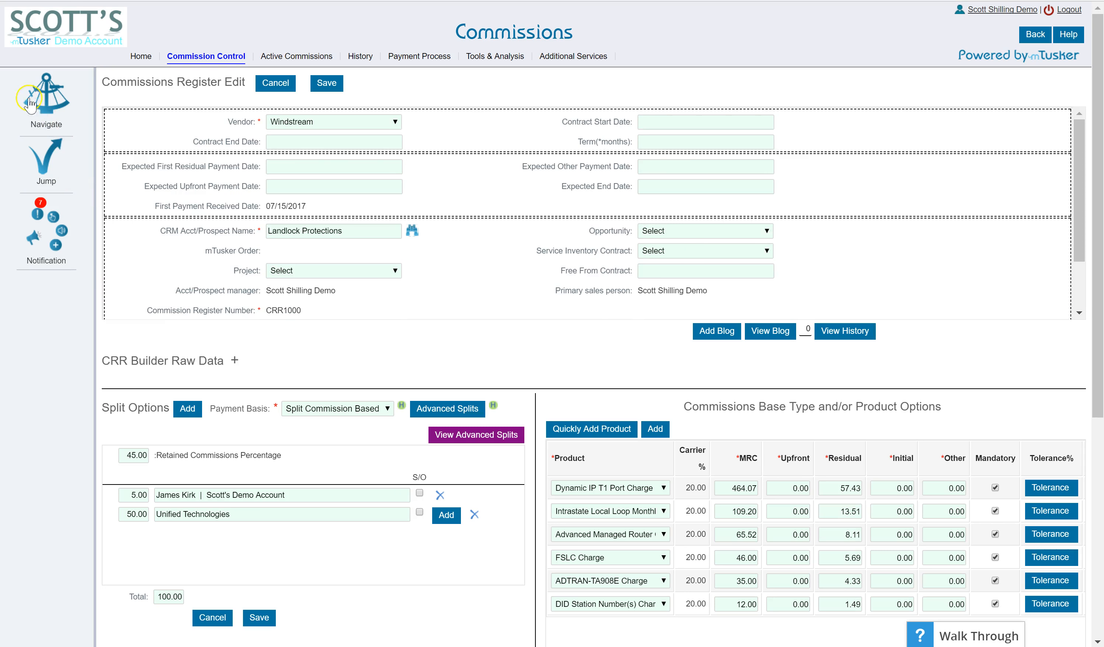
# Step: Open the Carrier Products list in Inventory Management
pyautogui.click(46, 94)
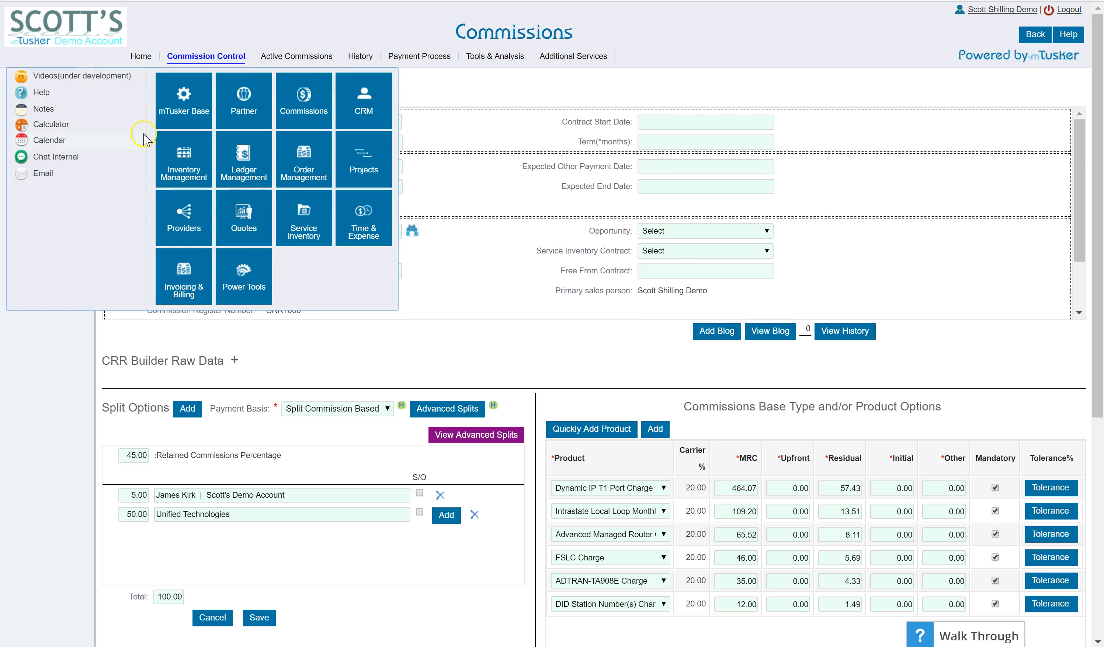
pyautogui.click(200, 147)
pyautogui.click(228, 180)
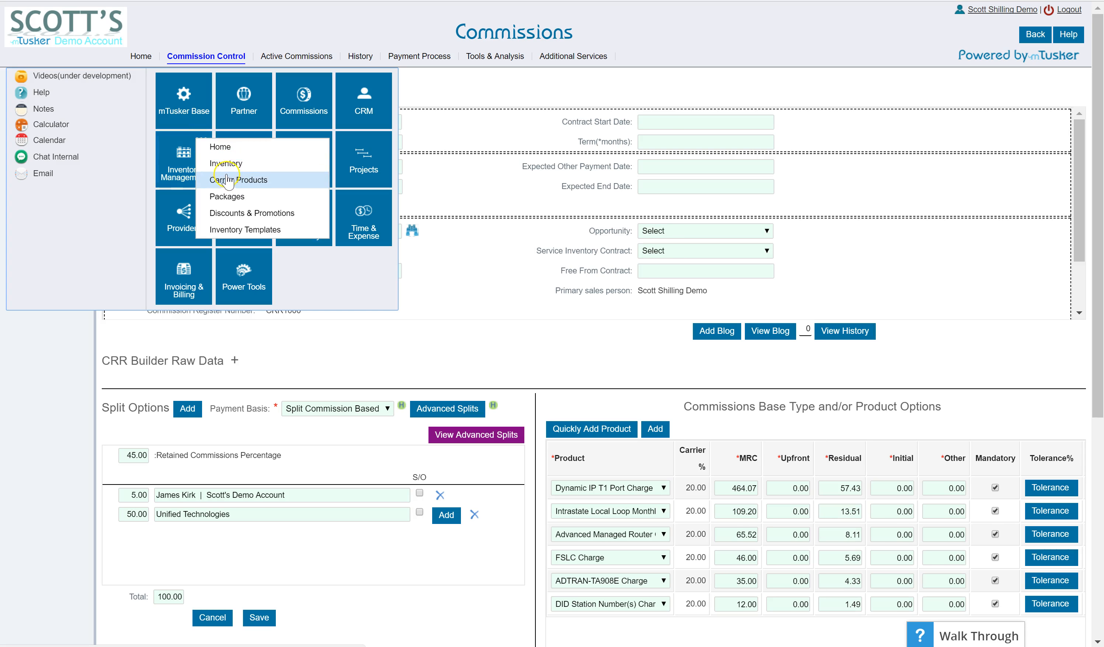
pyautogui.click(247, 183)
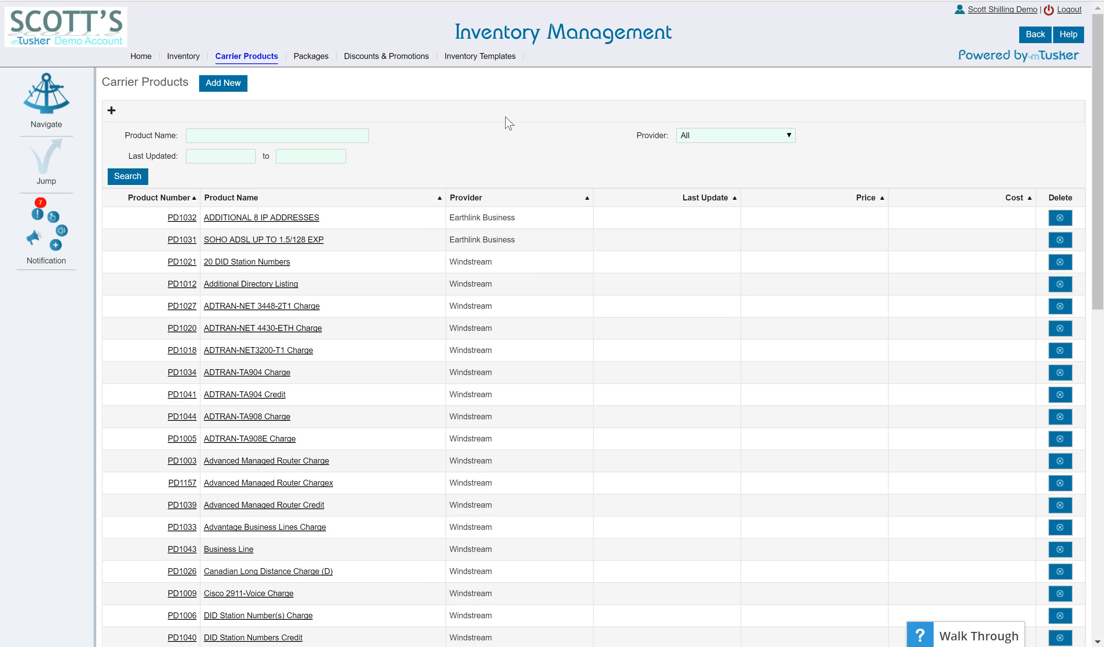
# Step: Search the carrier products by name for "Dynamic IP T1 Port Charge"
pyautogui.click(224, 129)
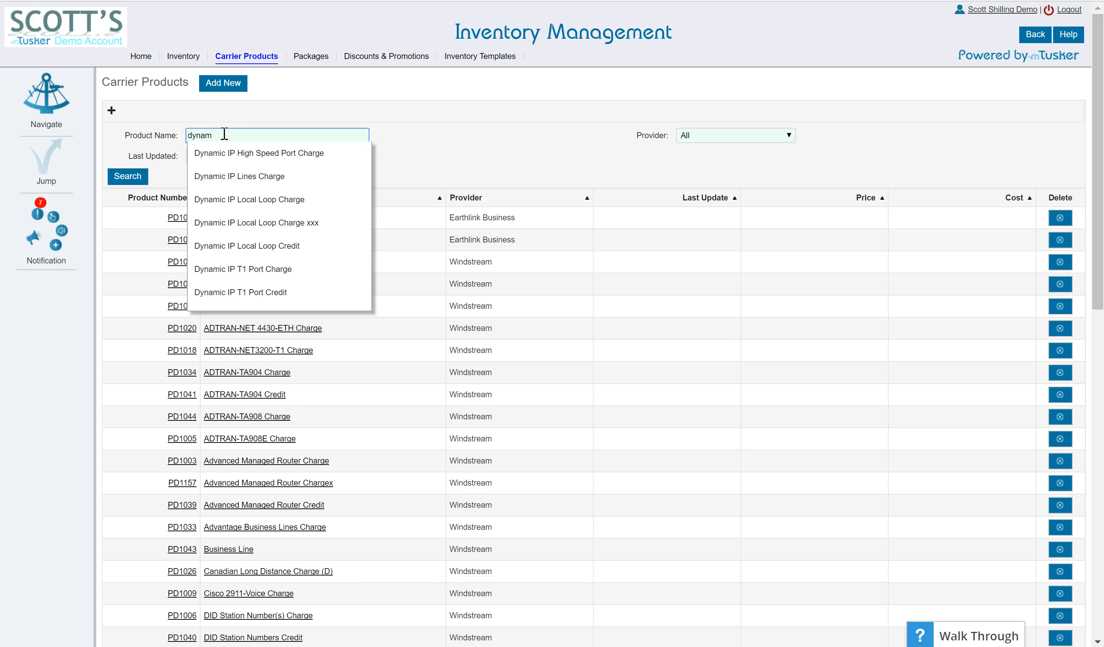
pyautogui.click(229, 225)
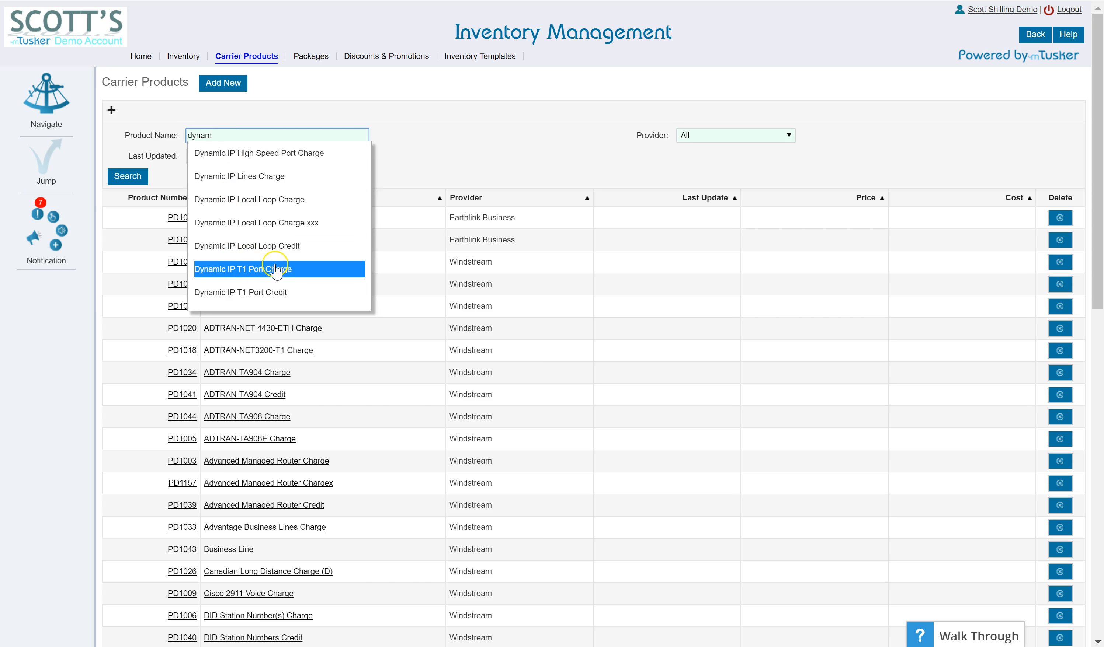
pyautogui.click(254, 269)
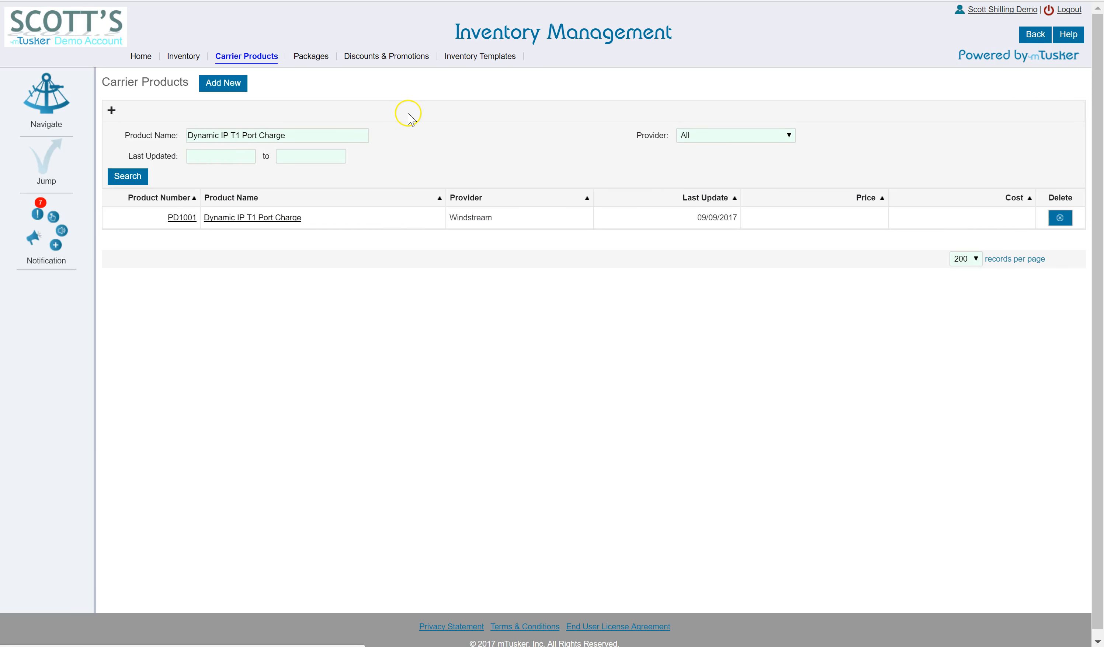
# Step: Edit the Dynamic IP T1 Port Charge carrier product, set its special commission percentage to 16 and save it
pyautogui.click(224, 84)
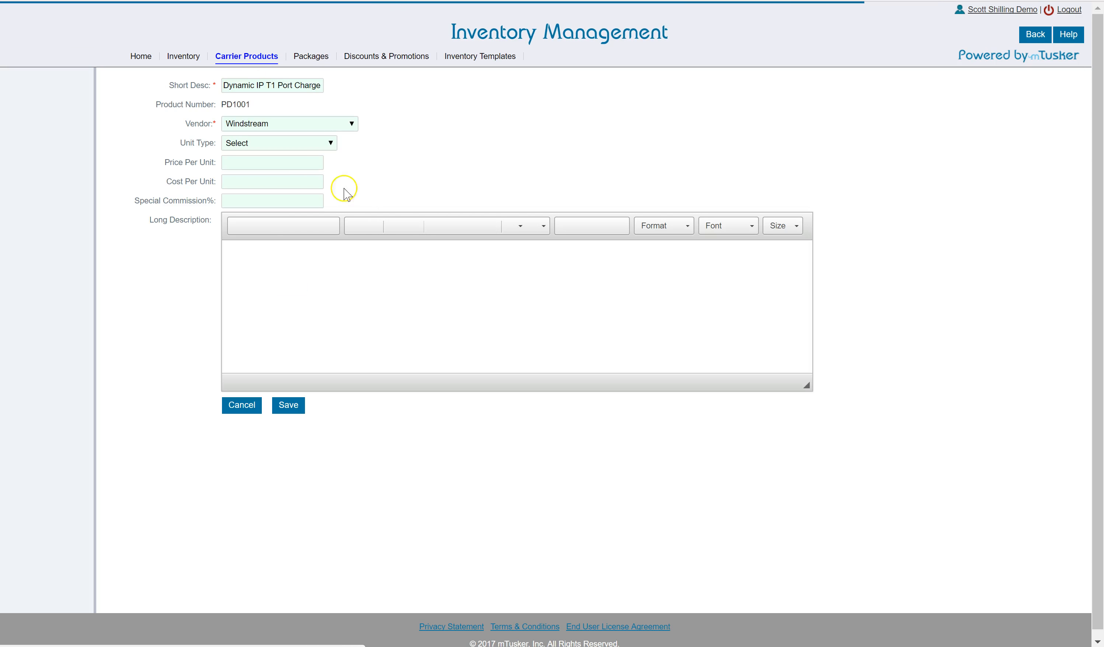
pyautogui.click(269, 202)
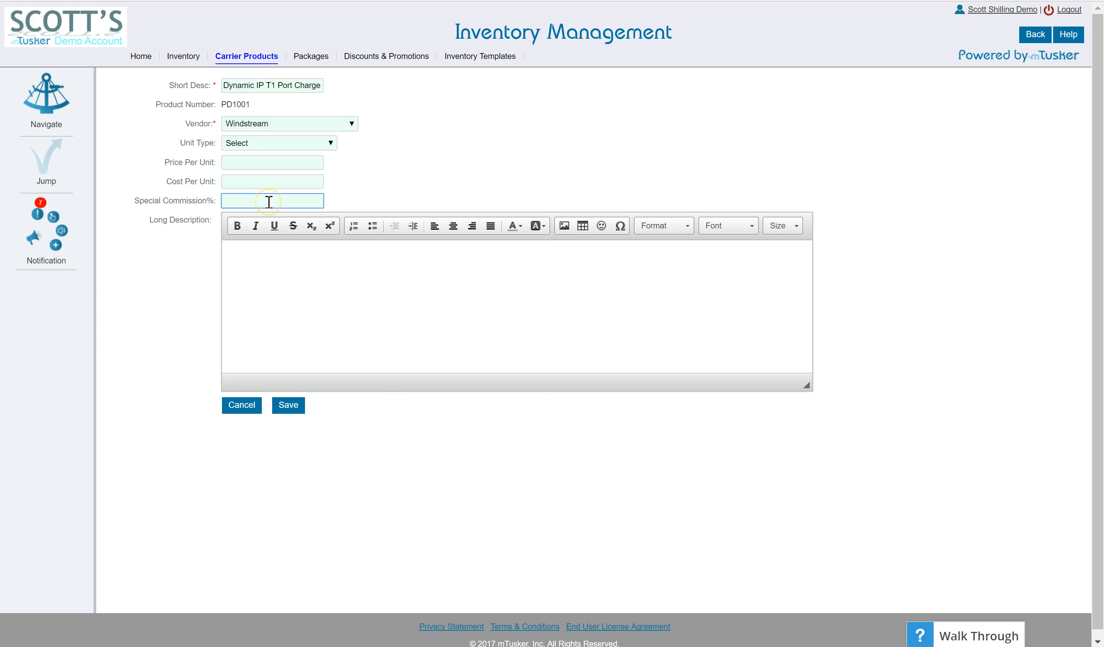
pyautogui.click(407, 158)
pyautogui.click(295, 403)
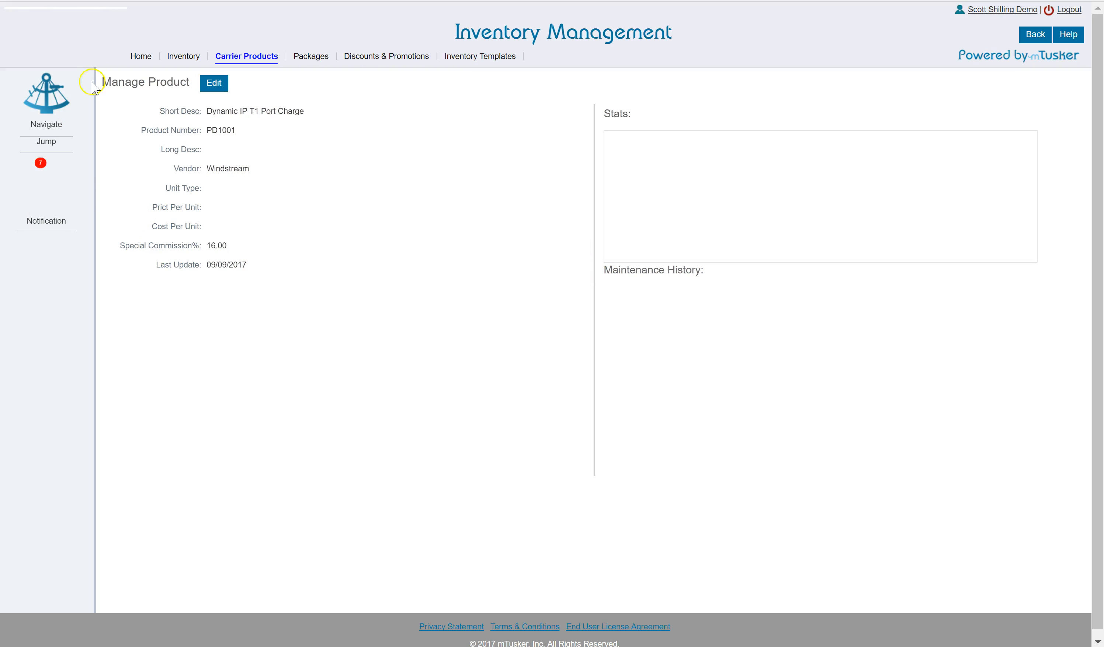
# Step: Open the Landlock Protections entry from the Commission Register List for editing and check the Carrier % of each product
pyautogui.click(49, 89)
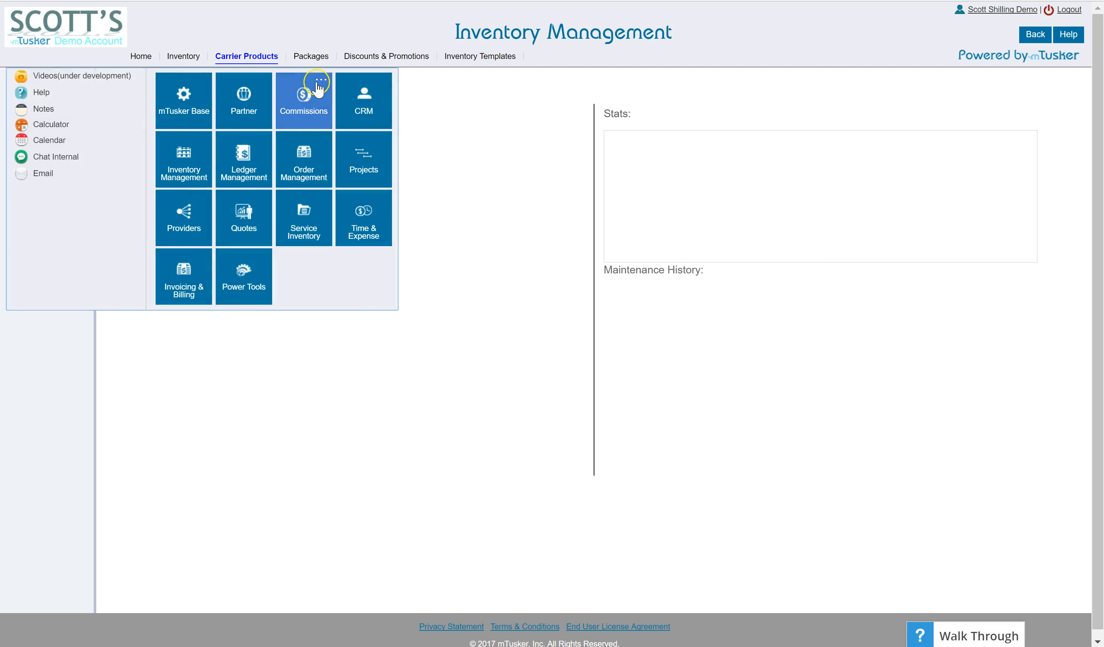
pyautogui.click(320, 81)
pyautogui.moveTo(401, 106)
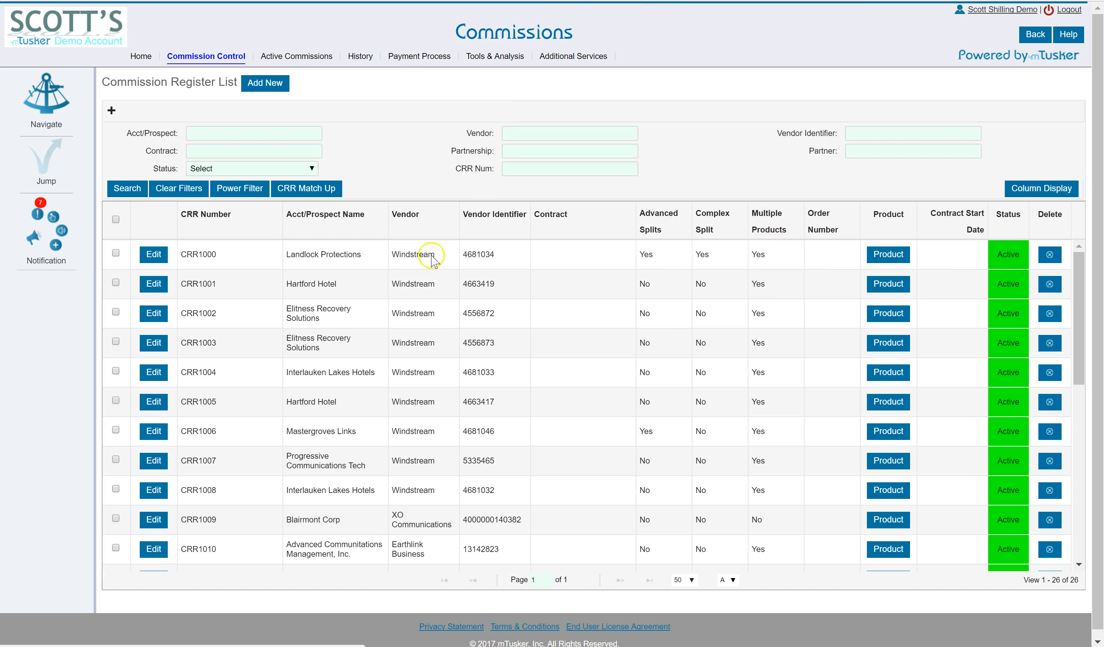
pyautogui.click(152, 255)
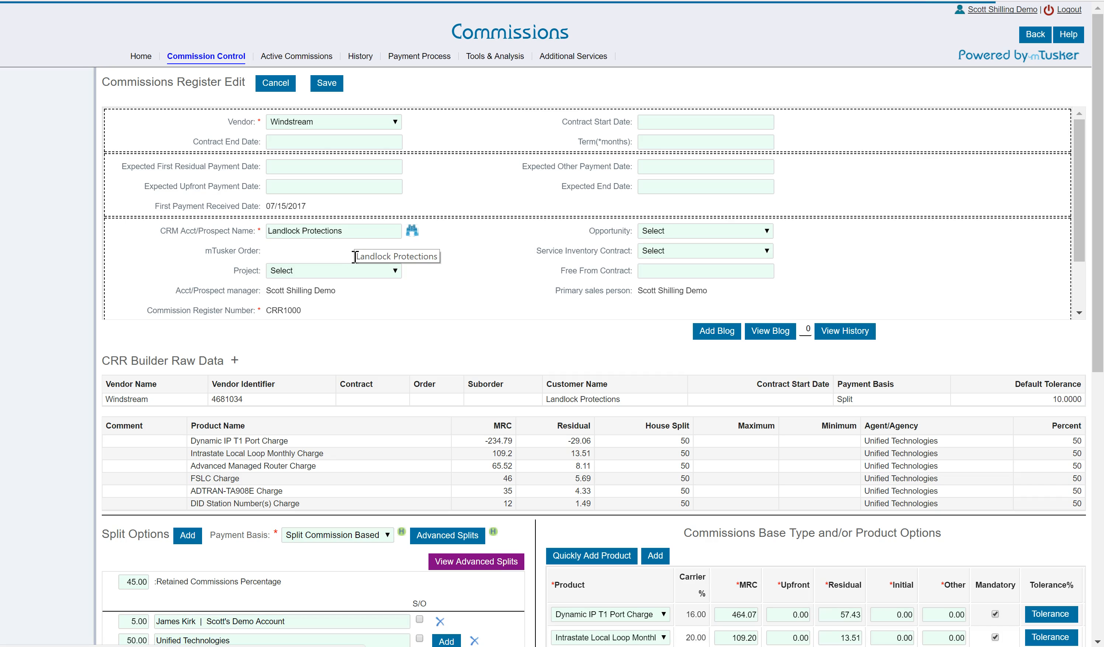
pyautogui.scroll(-10, 537, 330)
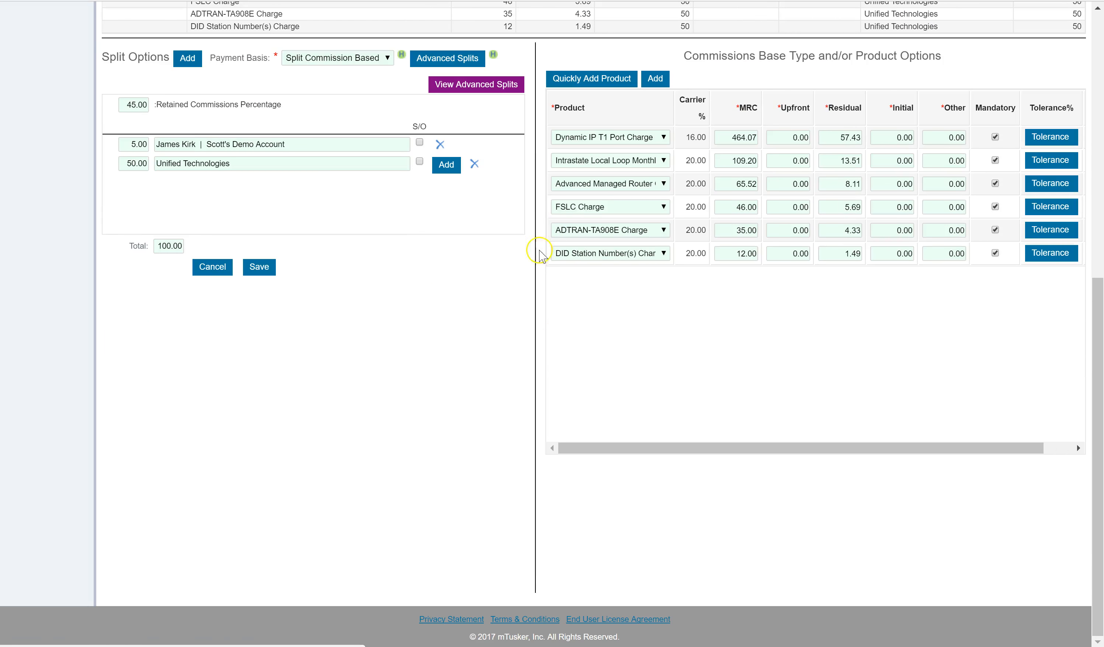
pyautogui.scroll(10, 589, 235)
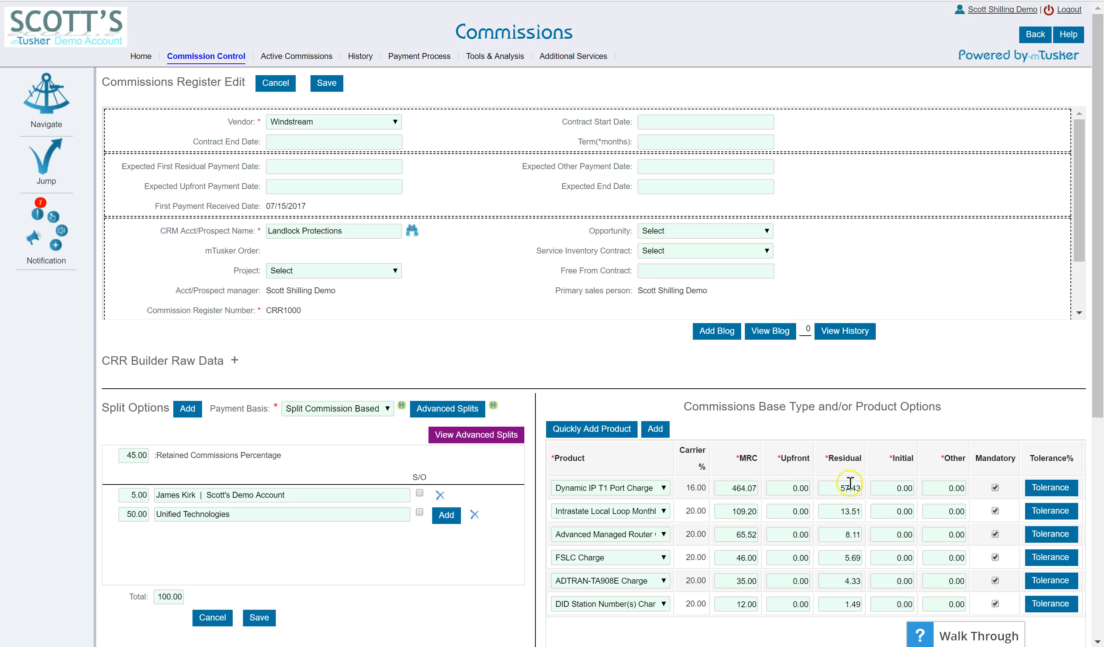
pyautogui.scroll(-3, 764, 467)
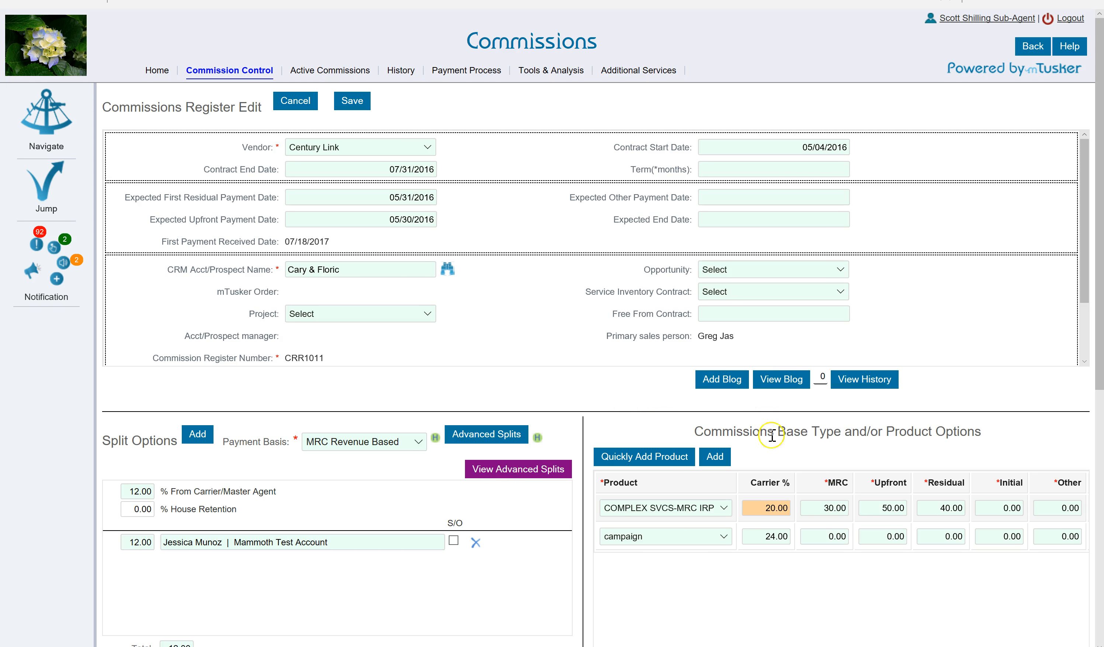
# Step: Examine the editable Carrier % values of the COMPLEX SVCS-MRC IRP and campaign products in the Century Link register entry
pyautogui.scroll(-4, 765, 460)
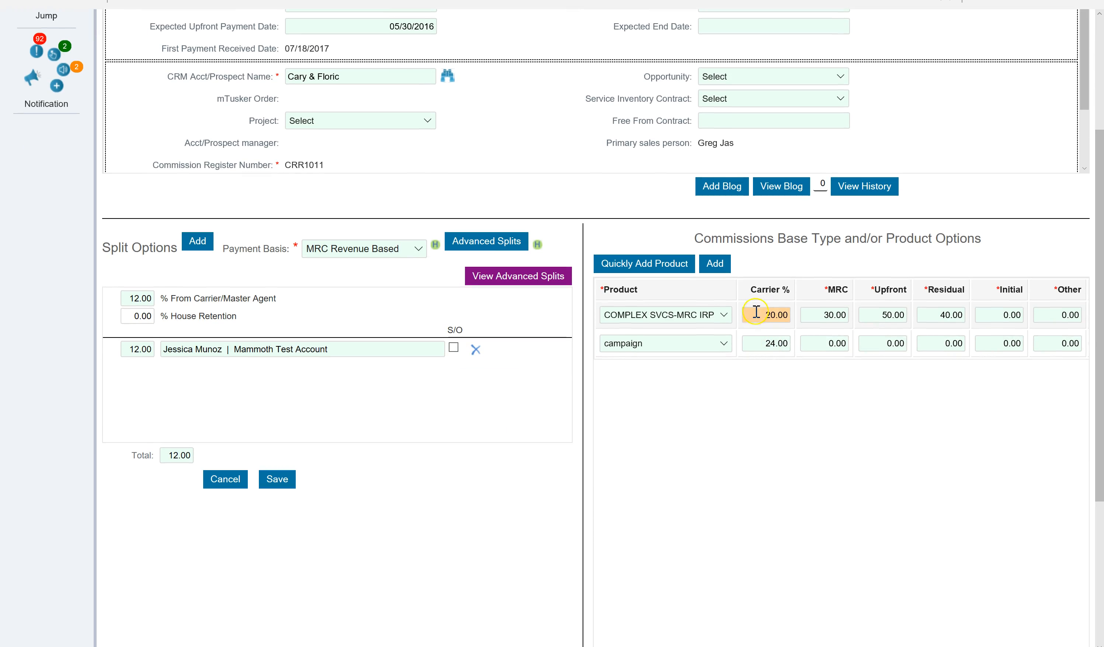
pyautogui.moveTo(755, 317); pyautogui.dragTo(793, 315)
pyautogui.scroll(3, 380, 200)
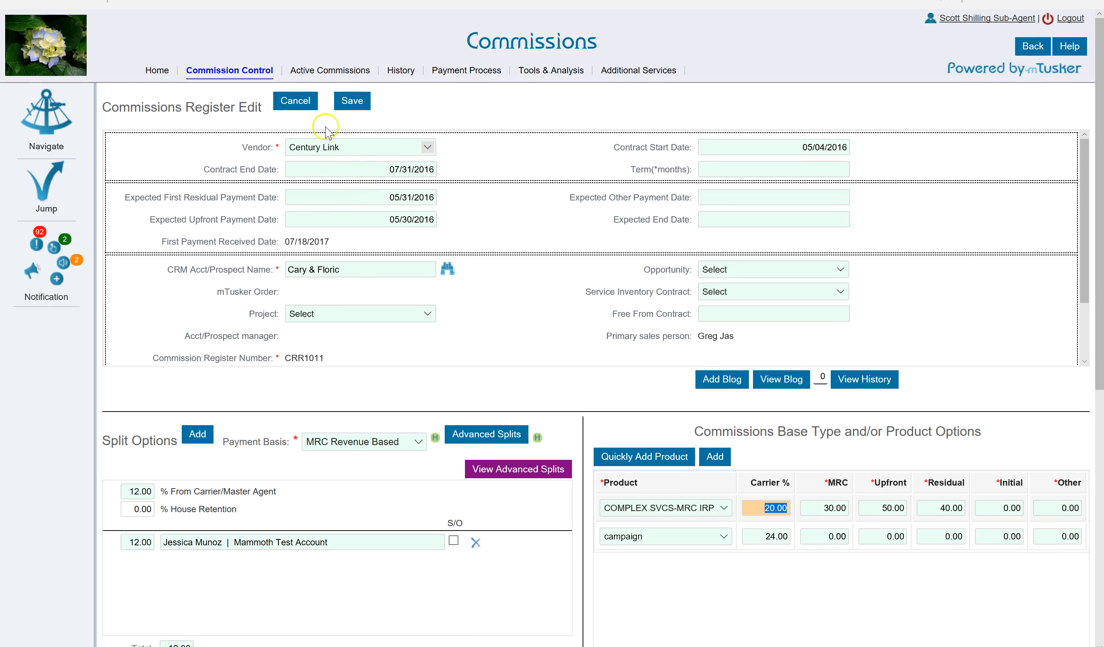
pyautogui.scroll(-1, 623, 254)
pyautogui.scroll(1, 623, 253)
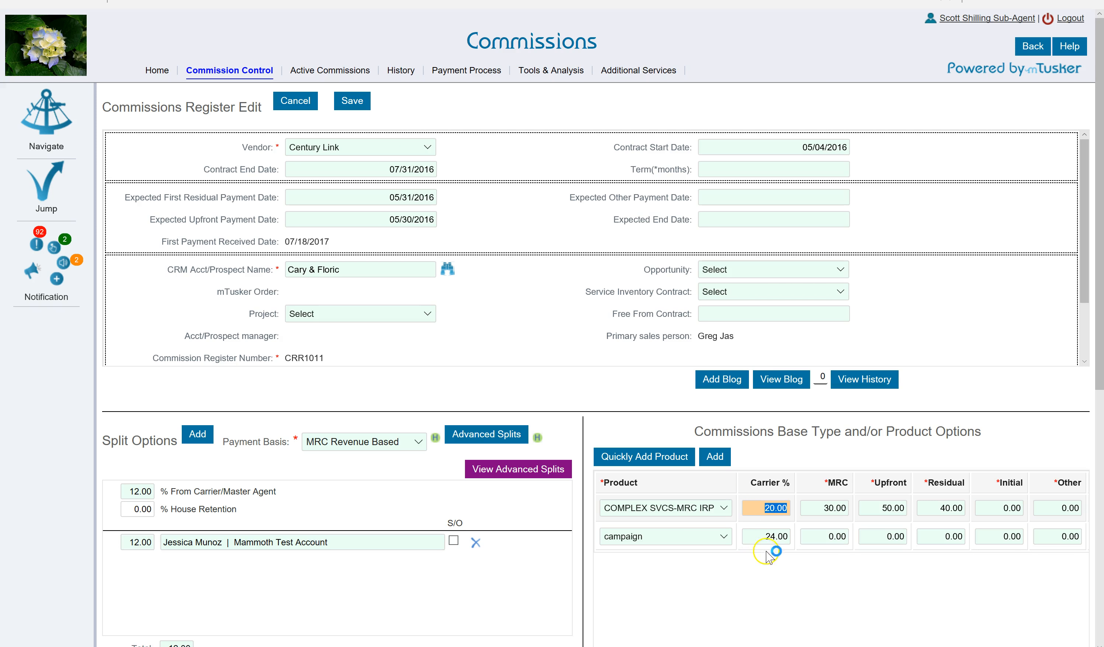
pyautogui.click(765, 537)
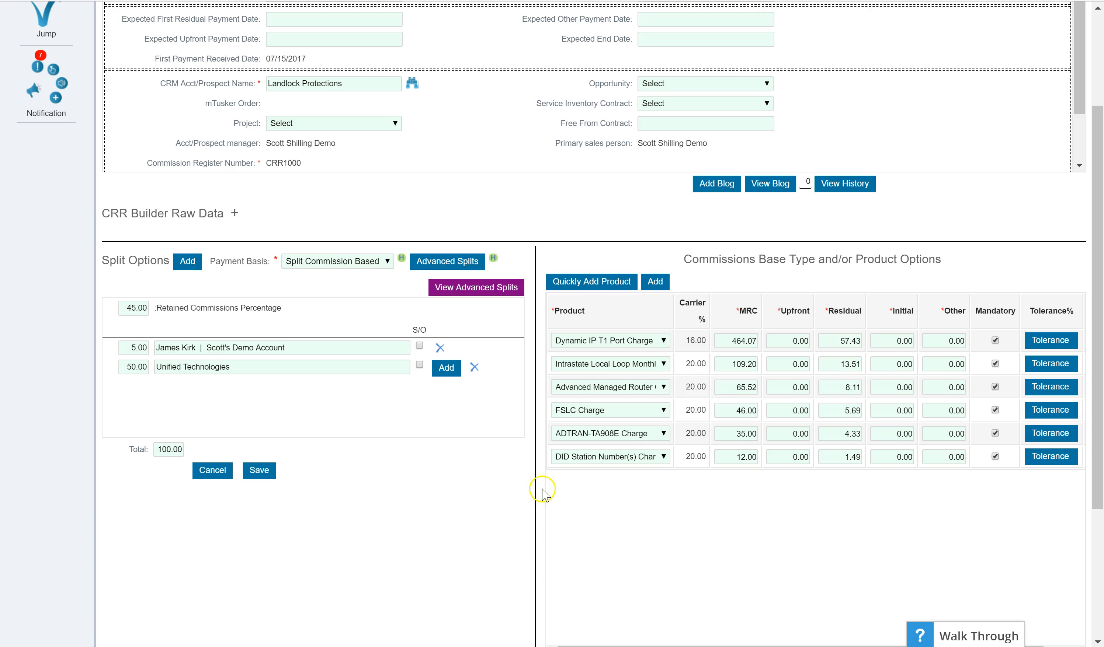
# Step: Review the vendor details and the advanced splits of the Landlock Protections register entry, closing the splits view when done
pyautogui.click(702, 383)
pyautogui.scroll(3, 475, 189)
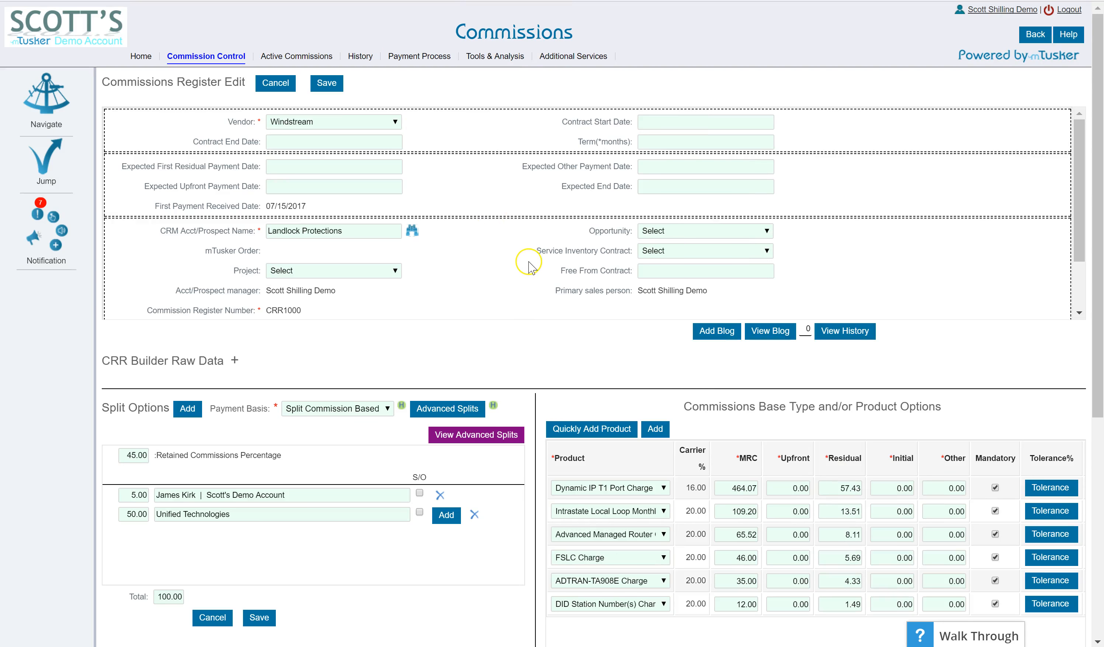
pyautogui.scroll(-1, 527, 267)
pyautogui.scroll(-2, 527, 266)
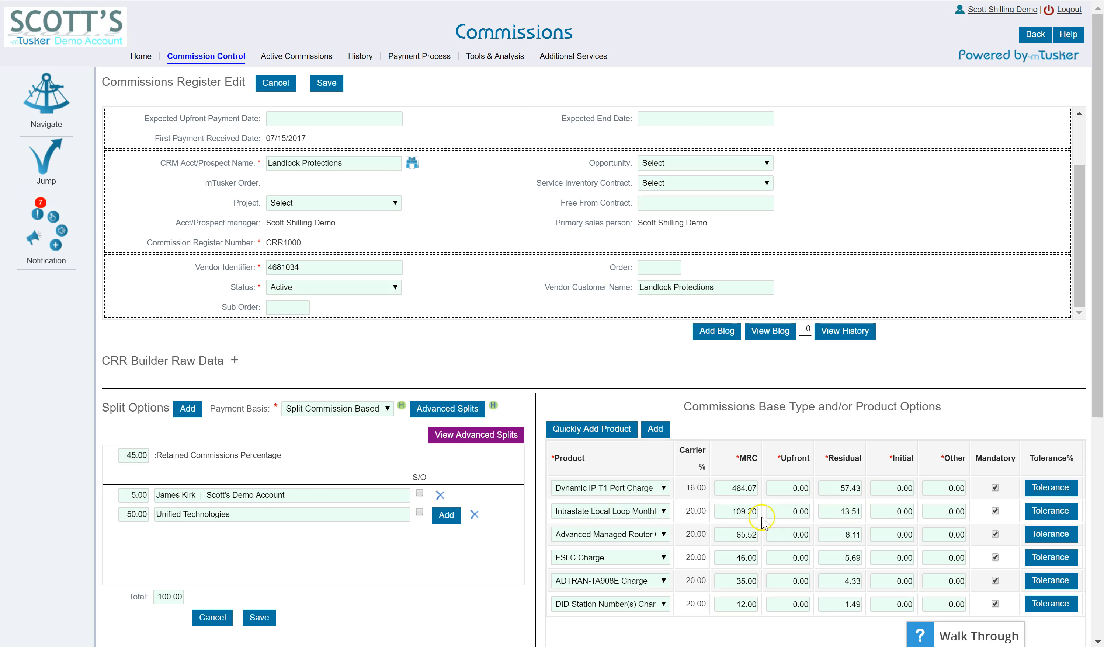
pyautogui.click(480, 438)
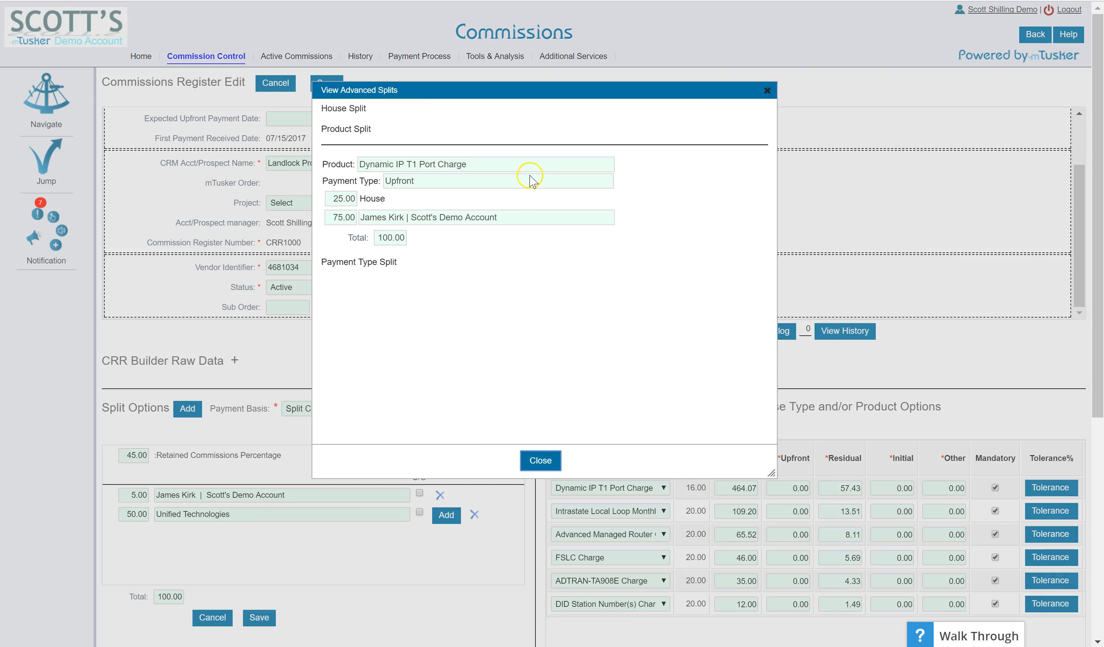
pyautogui.moveTo(431, 93); pyautogui.dragTo(751, 84)
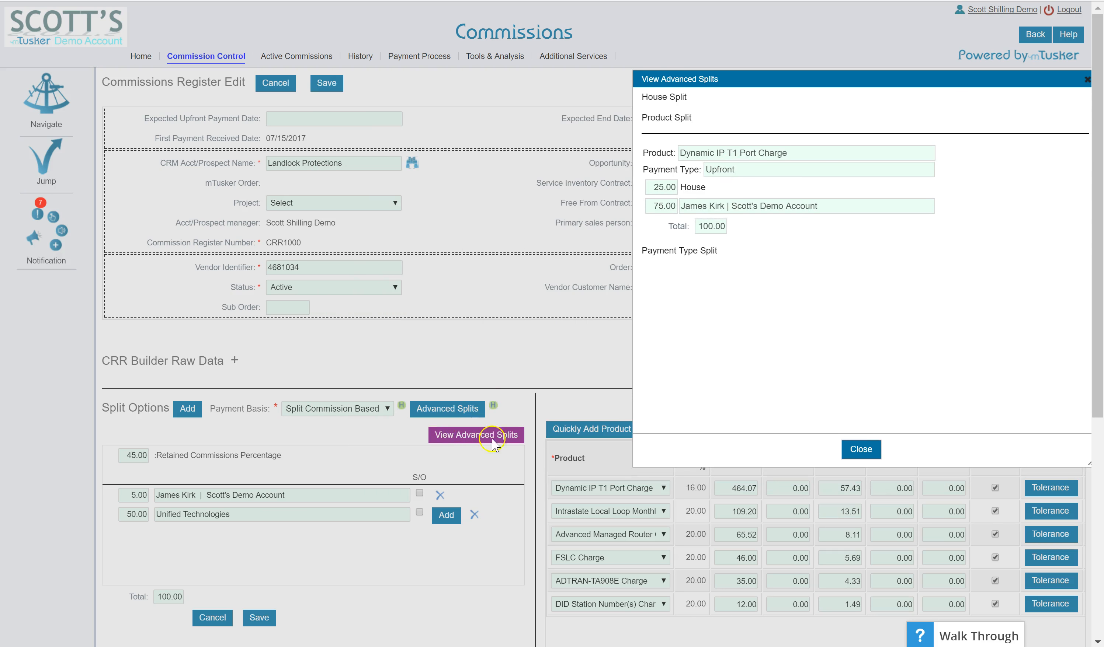
pyautogui.moveTo(791, 78); pyautogui.dragTo(569, 56)
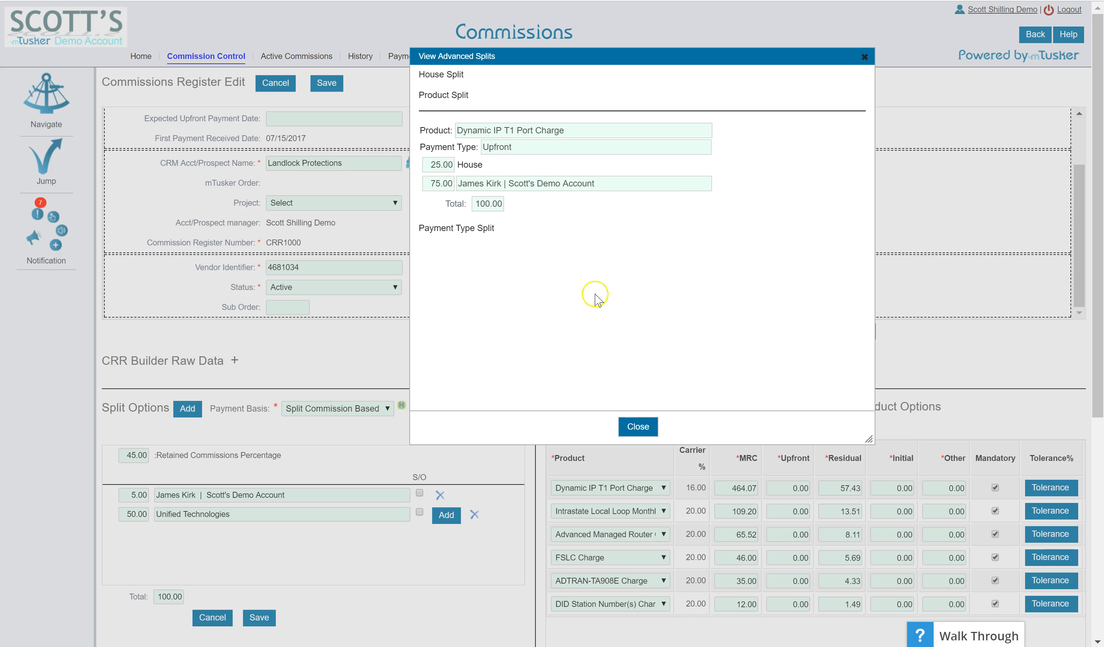
pyautogui.click(645, 430)
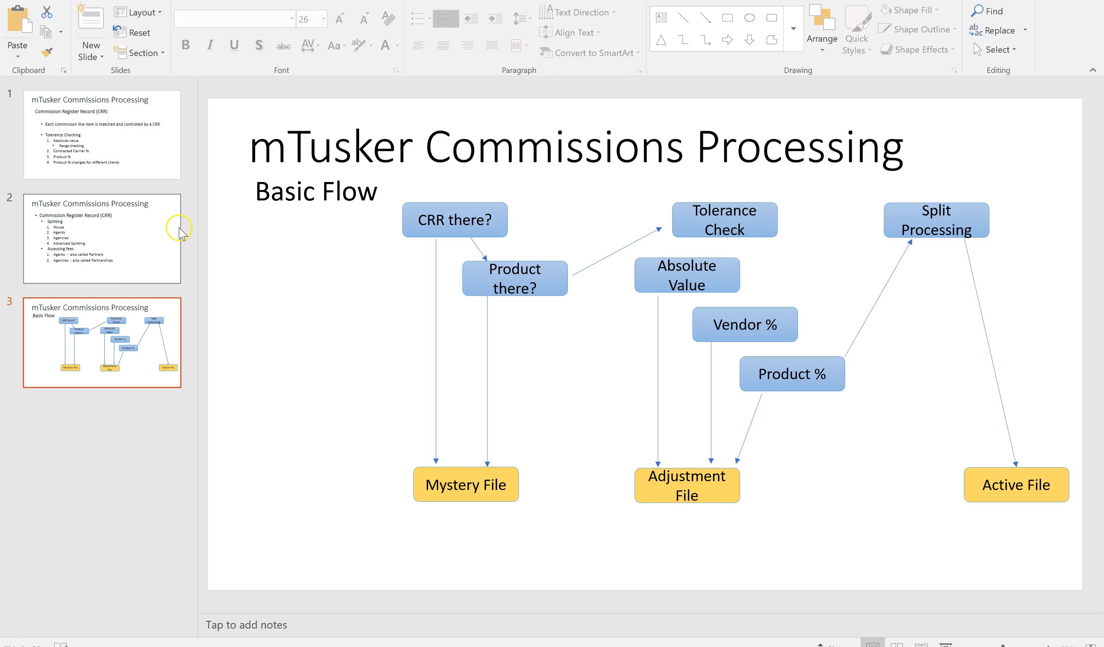
# Step: Switch to the PowerPoint presentation and show the first slide, covering the Commission Register Record and tolerance checking
pyautogui.click(100, 143)
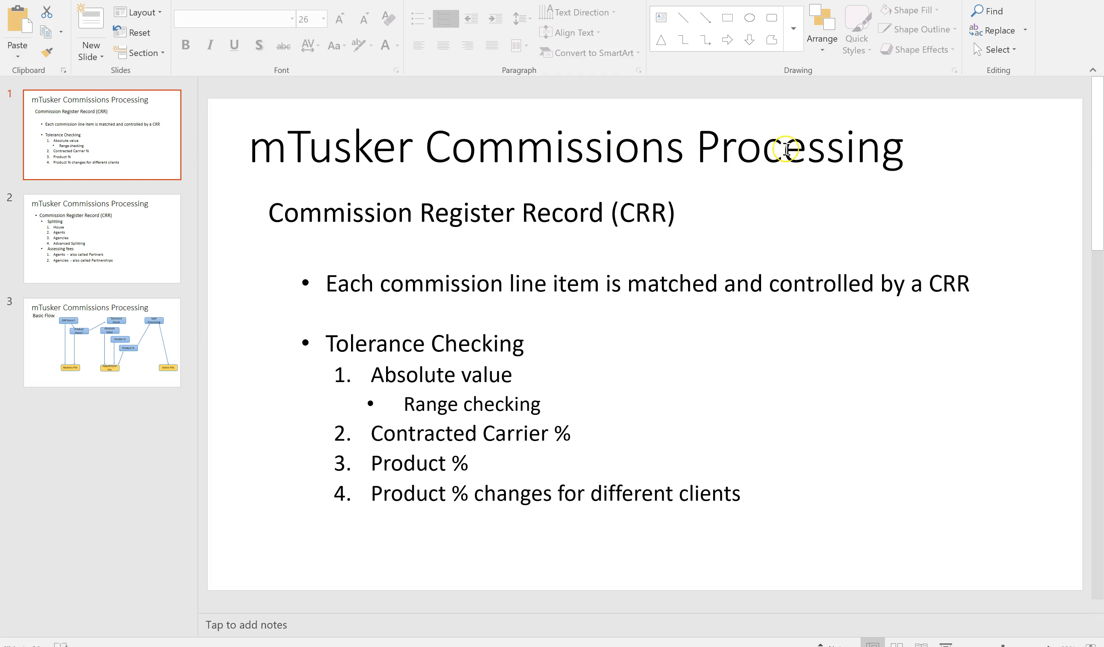